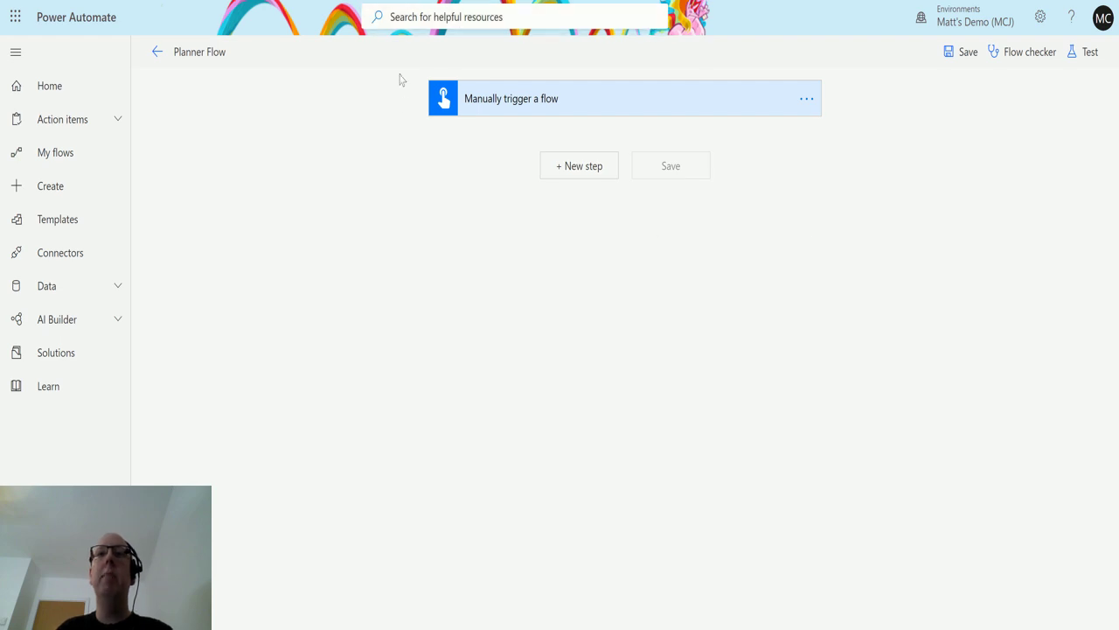
Add the Planner 'Update a task (V2) (preview)' action as a new step below the manual trigger
click(597, 175)
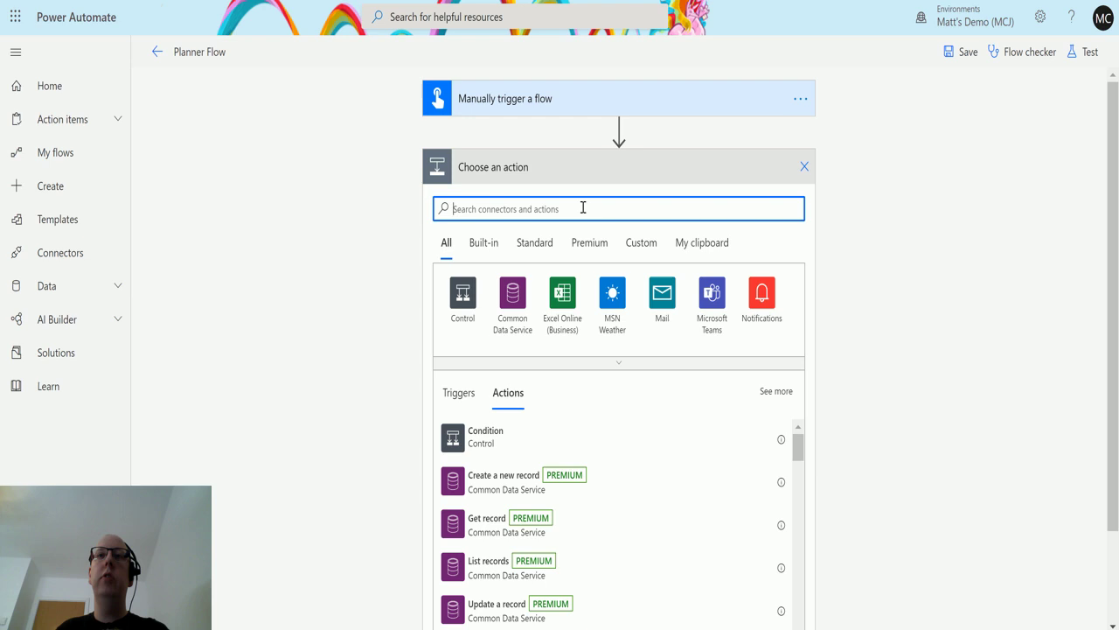
text(planner)
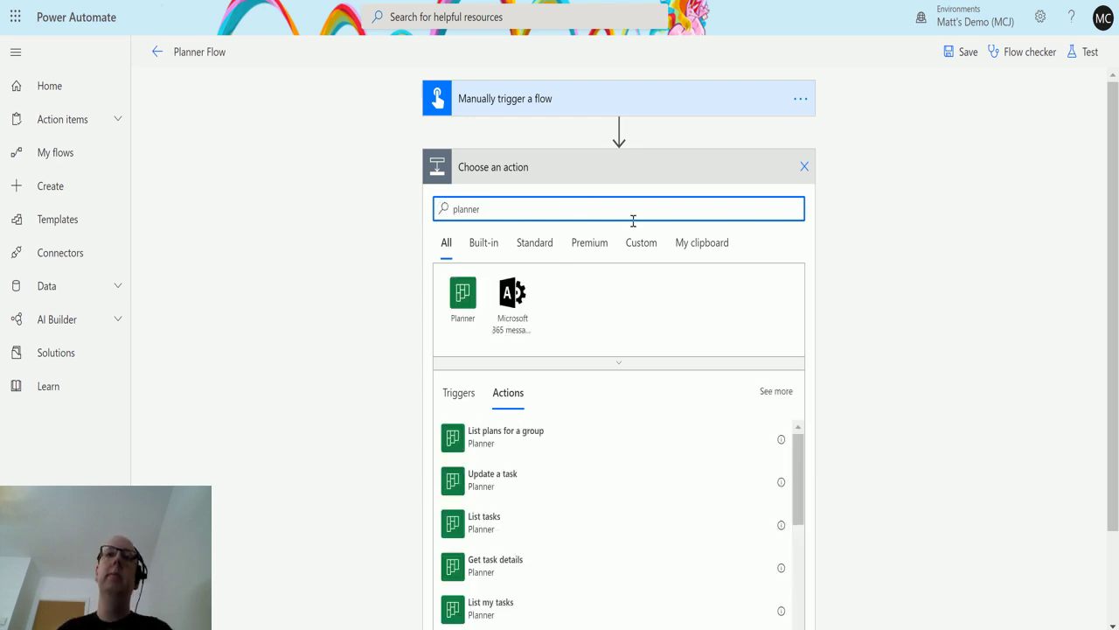
click(462, 294)
scroll(560, 370, down, 5)
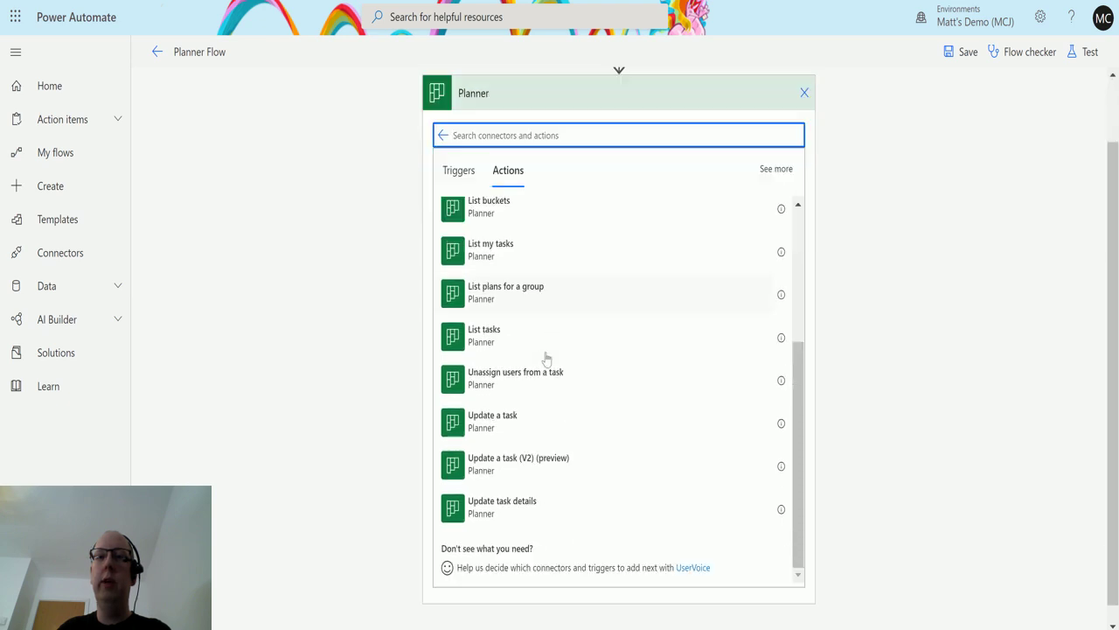
click(549, 452)
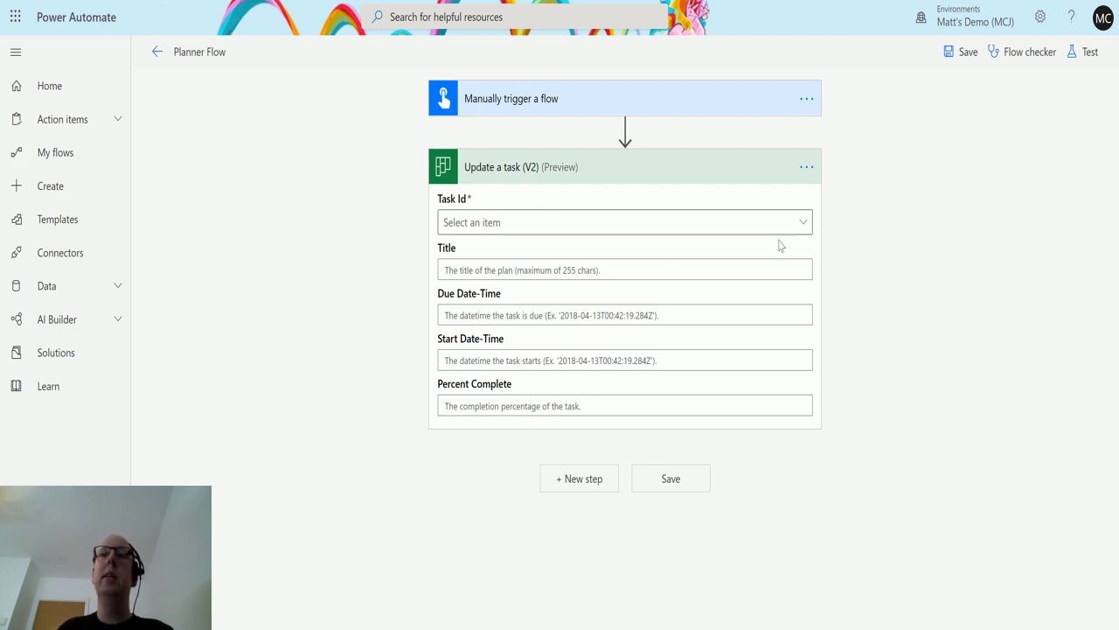
Point Update a task (V2) at Test Flow Task, with Title 'Power Automate Task' and Percent Complete 70
click(803, 229)
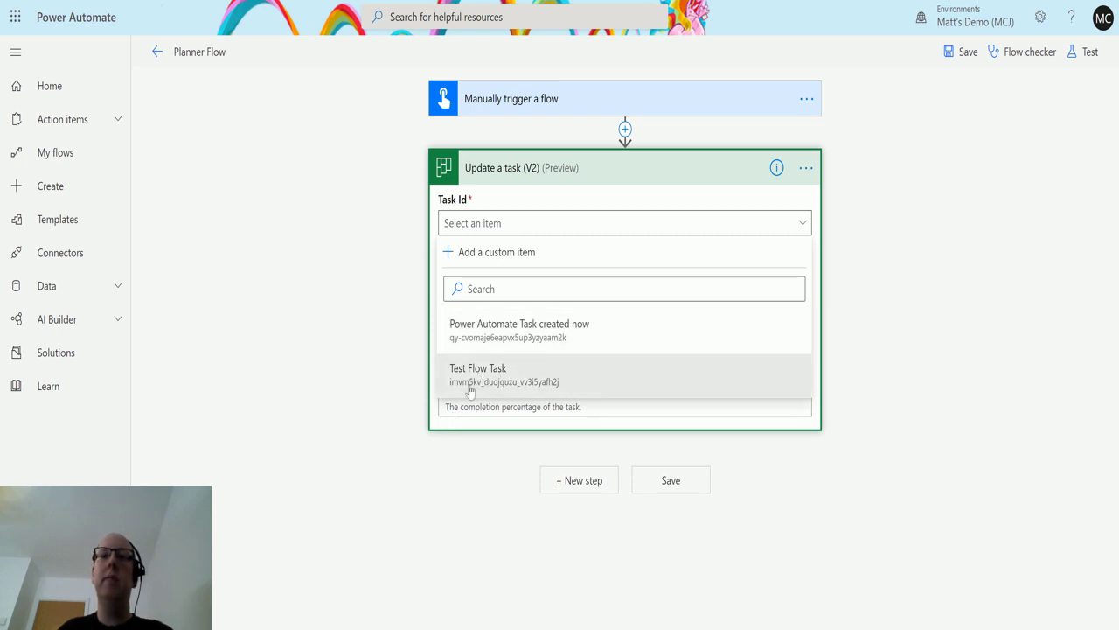
click(534, 383)
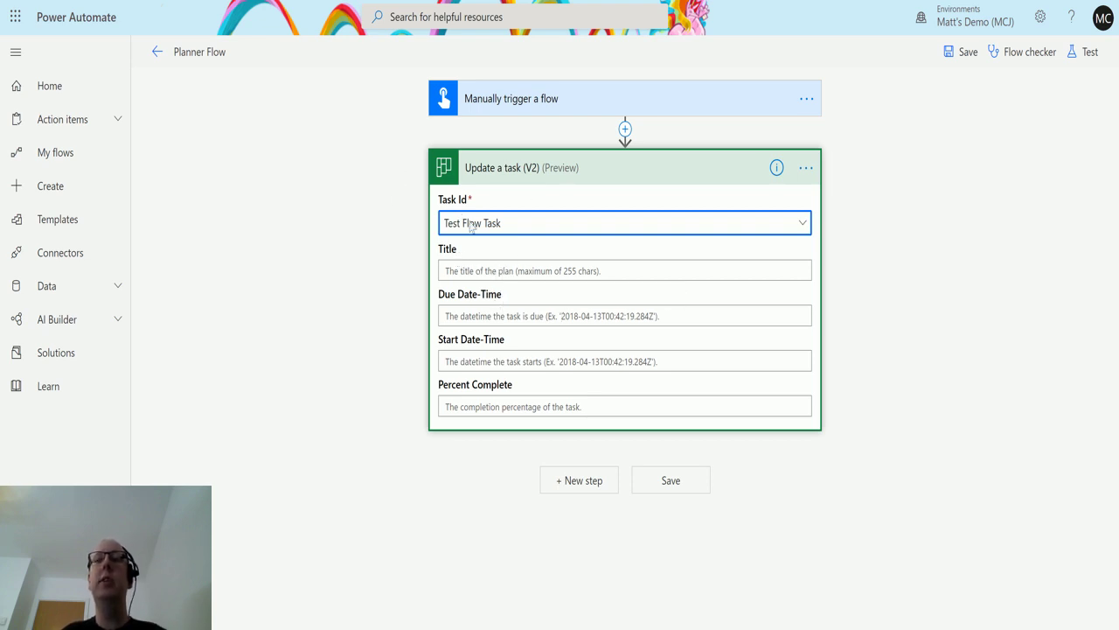
click(542, 271)
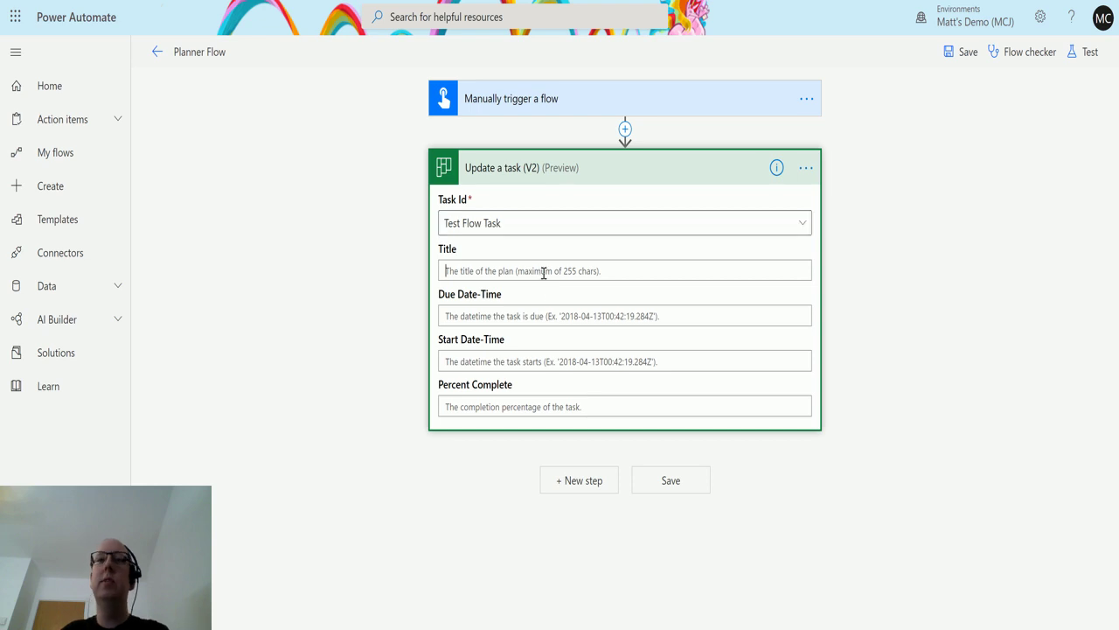
text(Power)
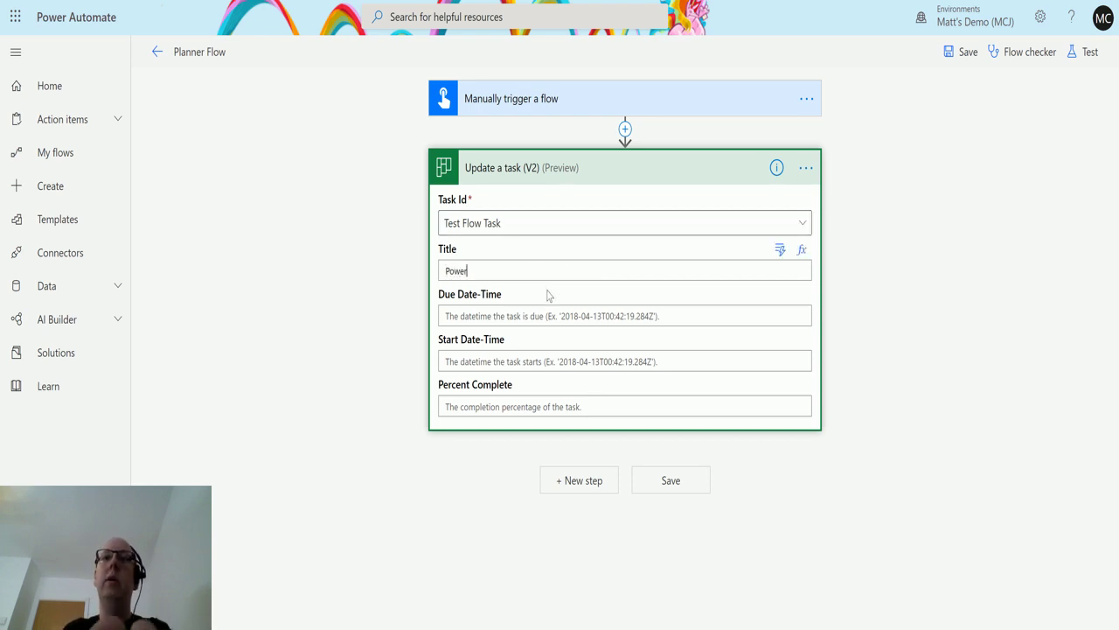
text( AUtomate )
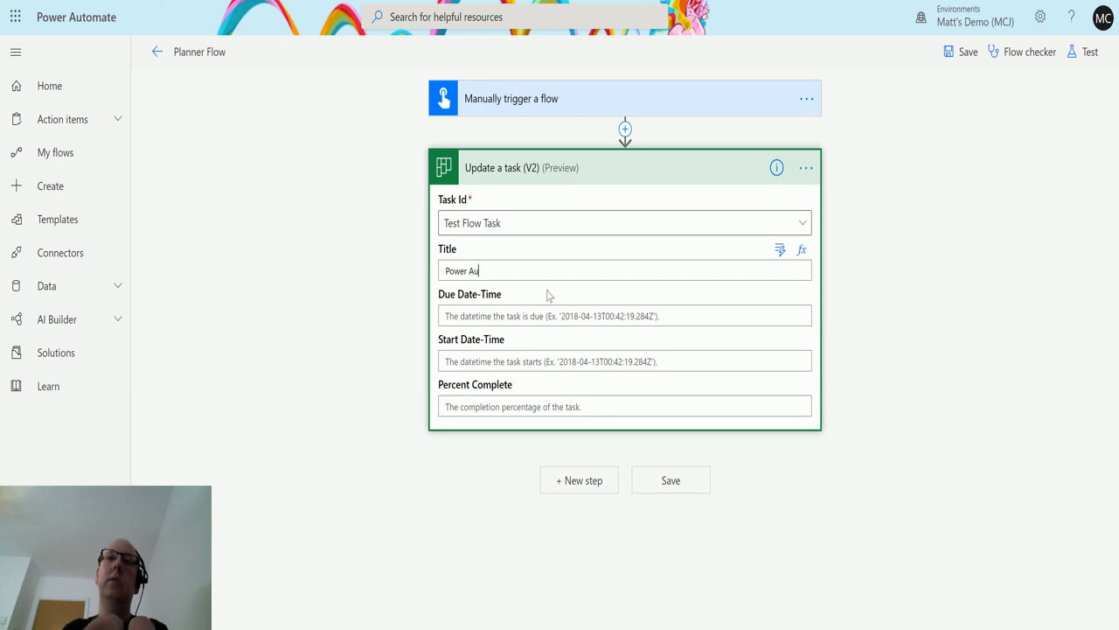
text(mate Task)
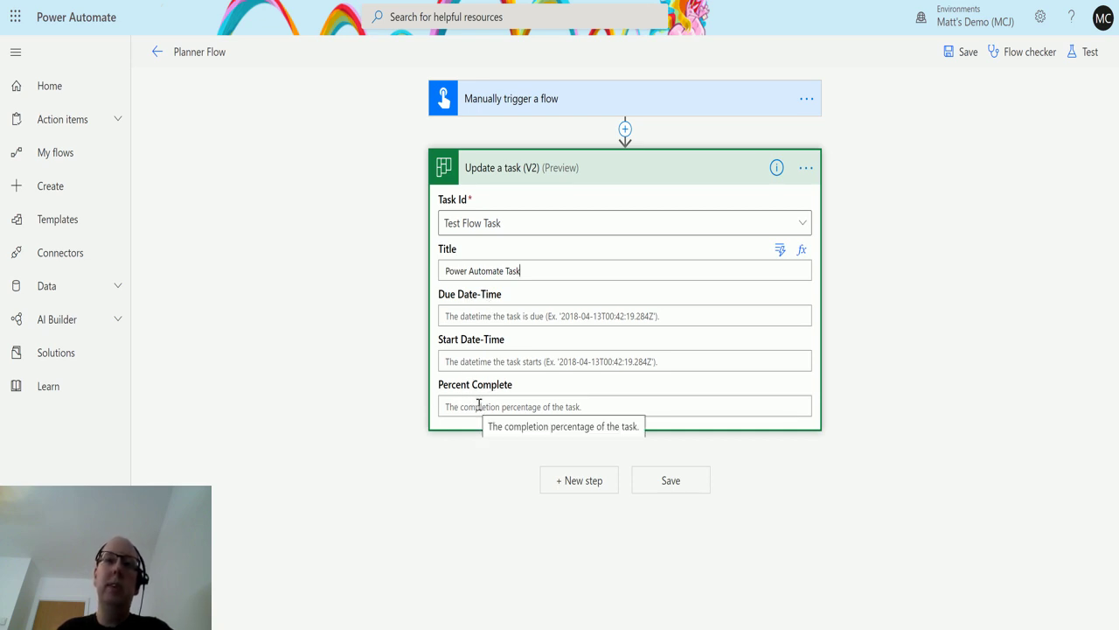
click(478, 404)
text(70)
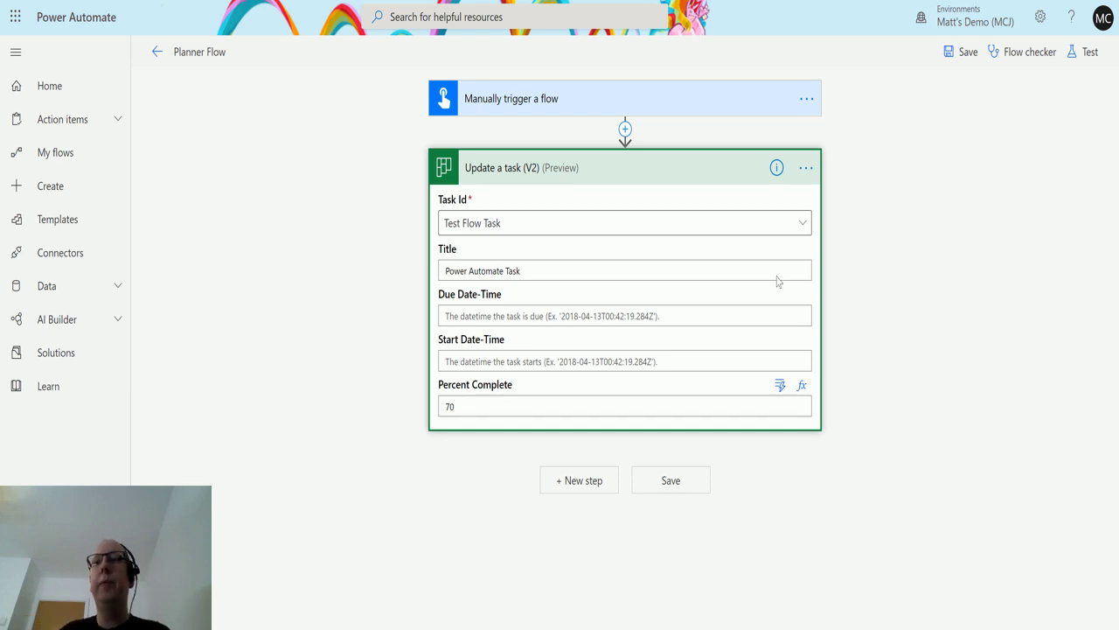
click(885, 300)
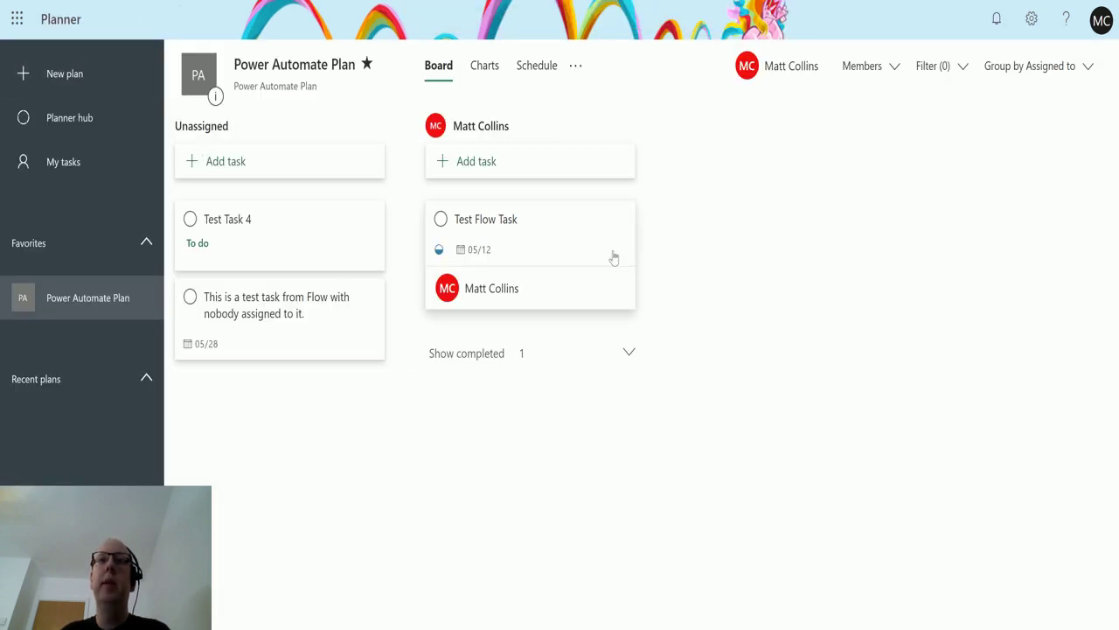
Check Test Flow Task's details in Planner: In progress, Medium priority, dates 05/09–05/12
click(547, 240)
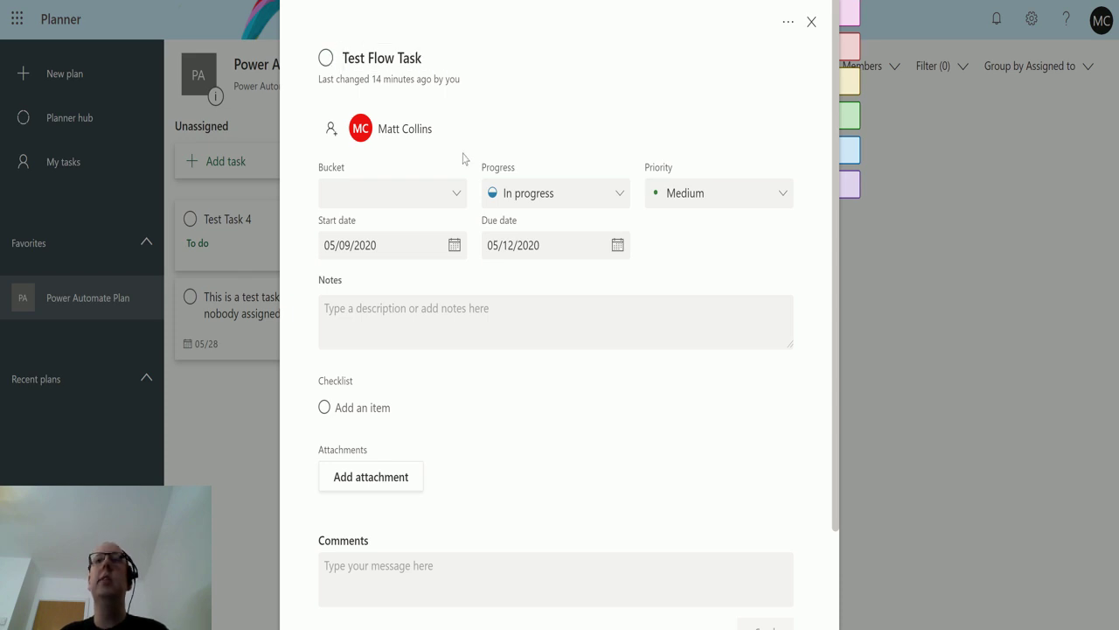
scroll(621, 228, down, 2)
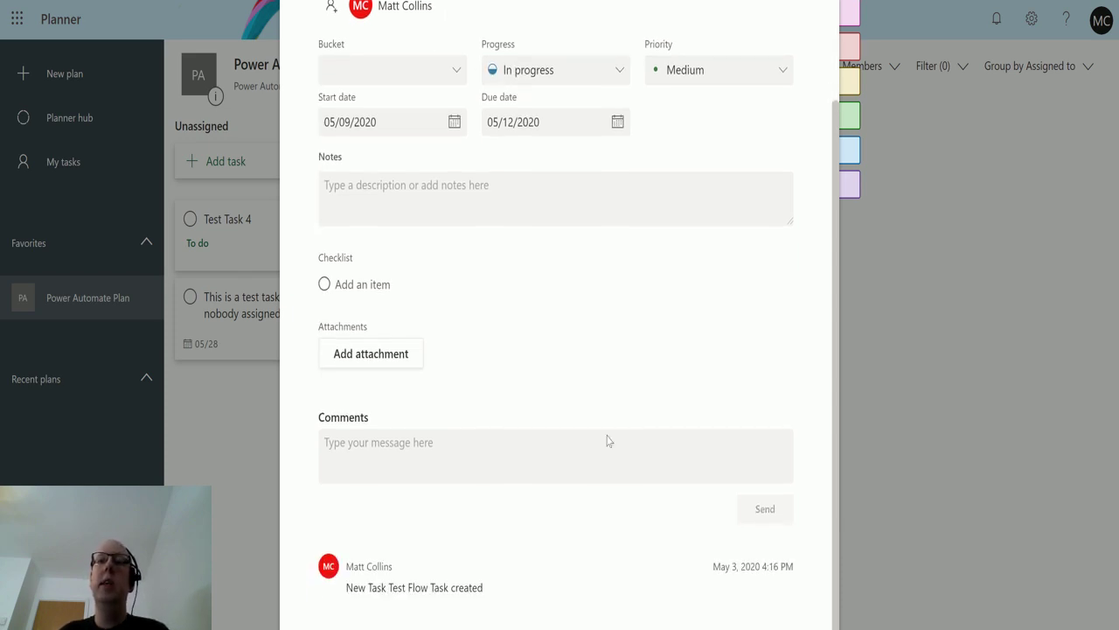
scroll(398, 398, up, 2)
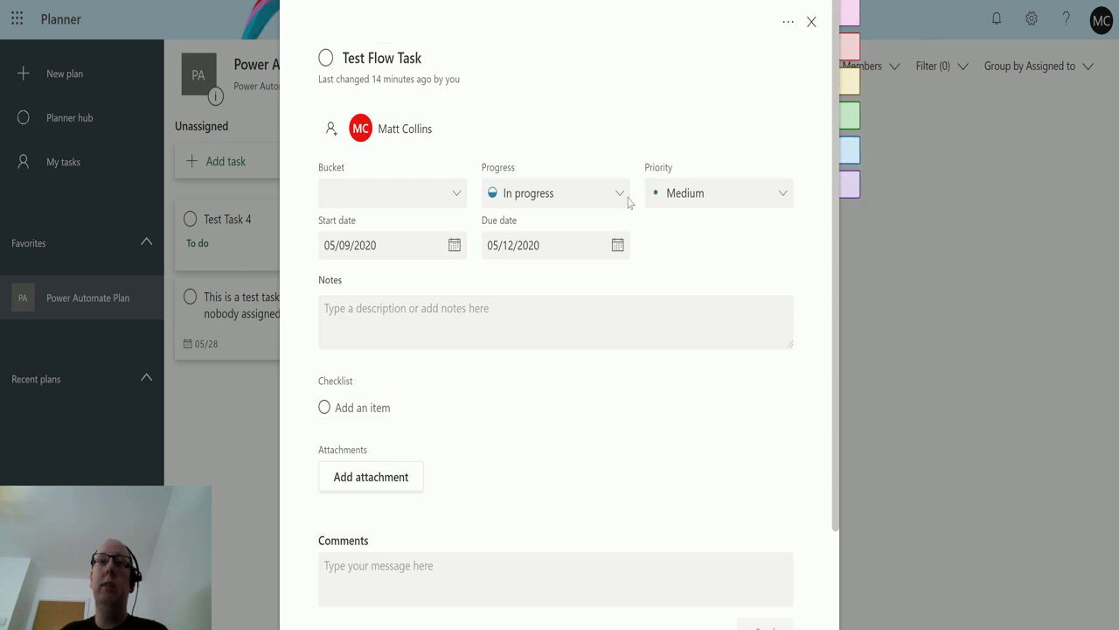
scroll(625, 195, down, 2)
scroll(682, 393, up, 2)
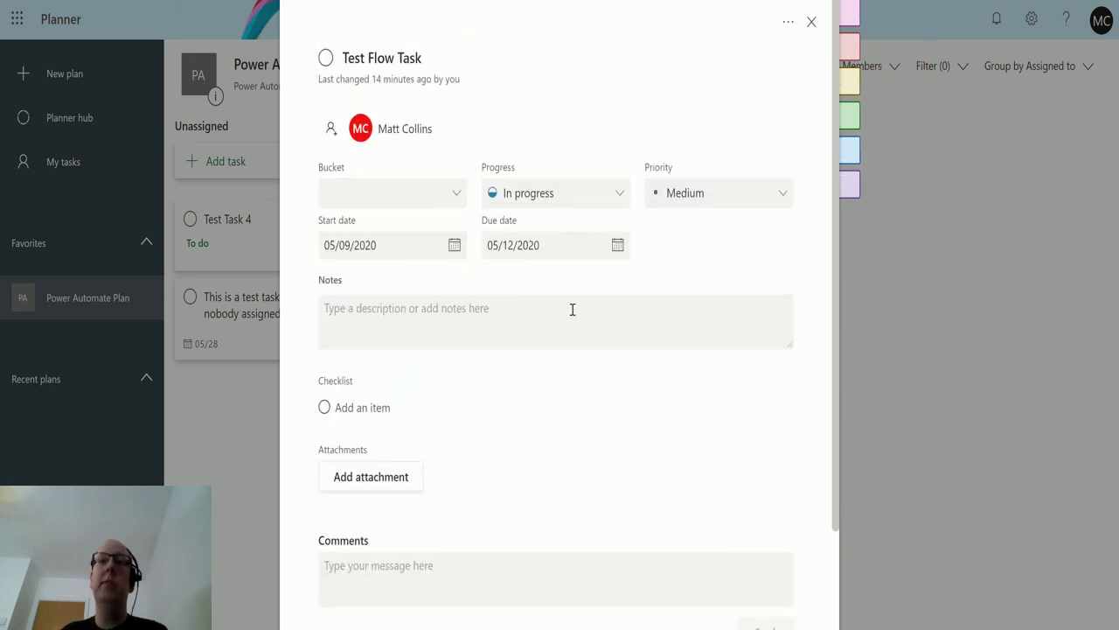
click(811, 23)
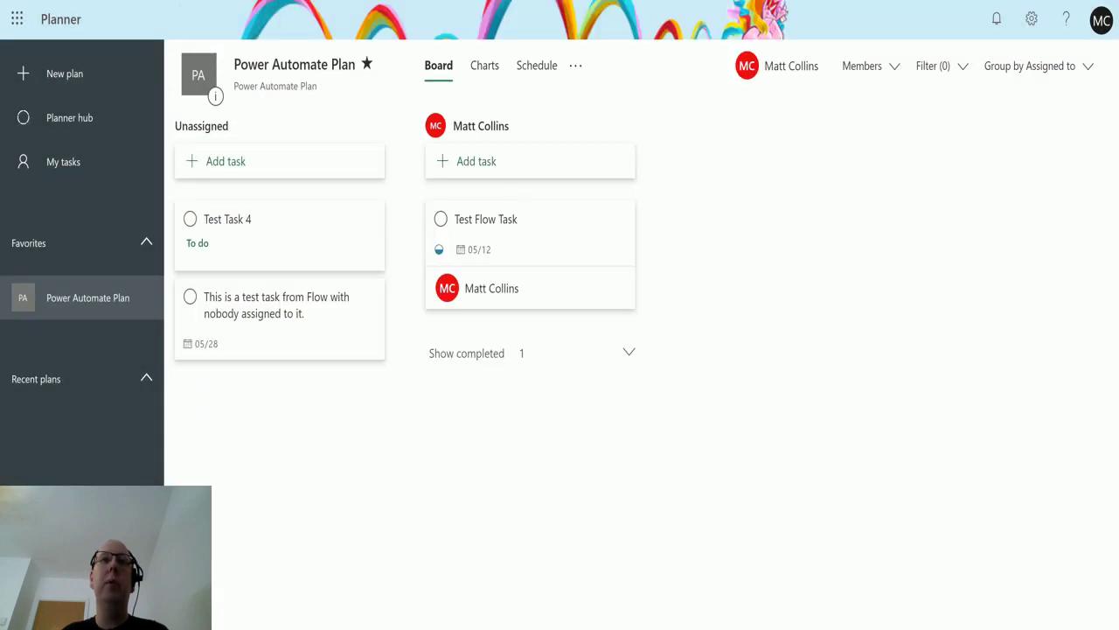
Save the flow and run a manual test with 'I'll perform the trigger action'
key(ctrl+Tab)
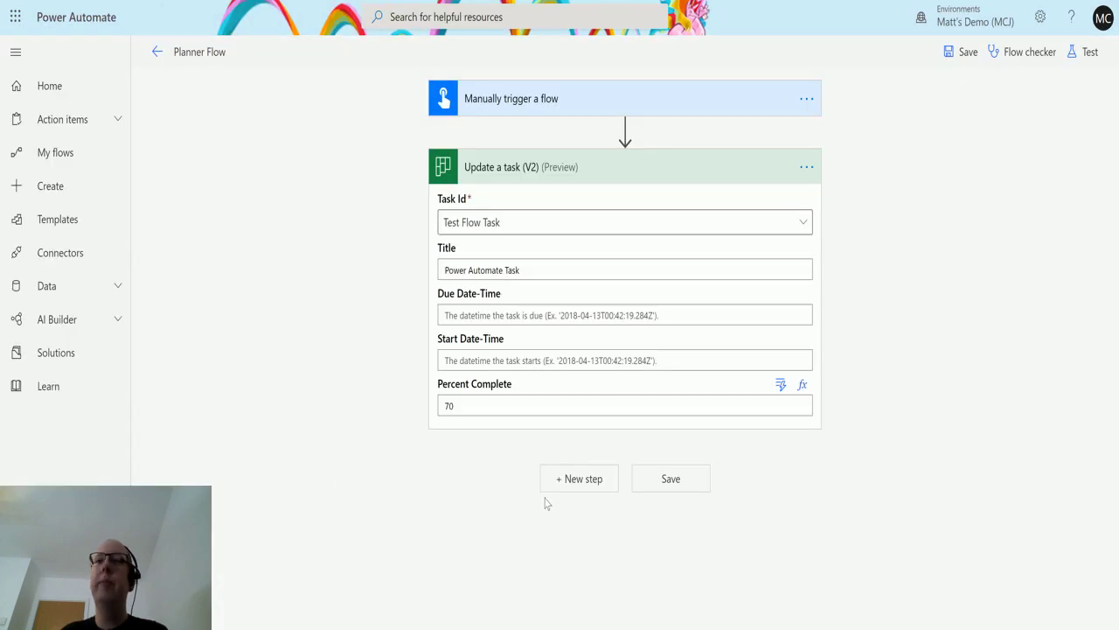
click(965, 52)
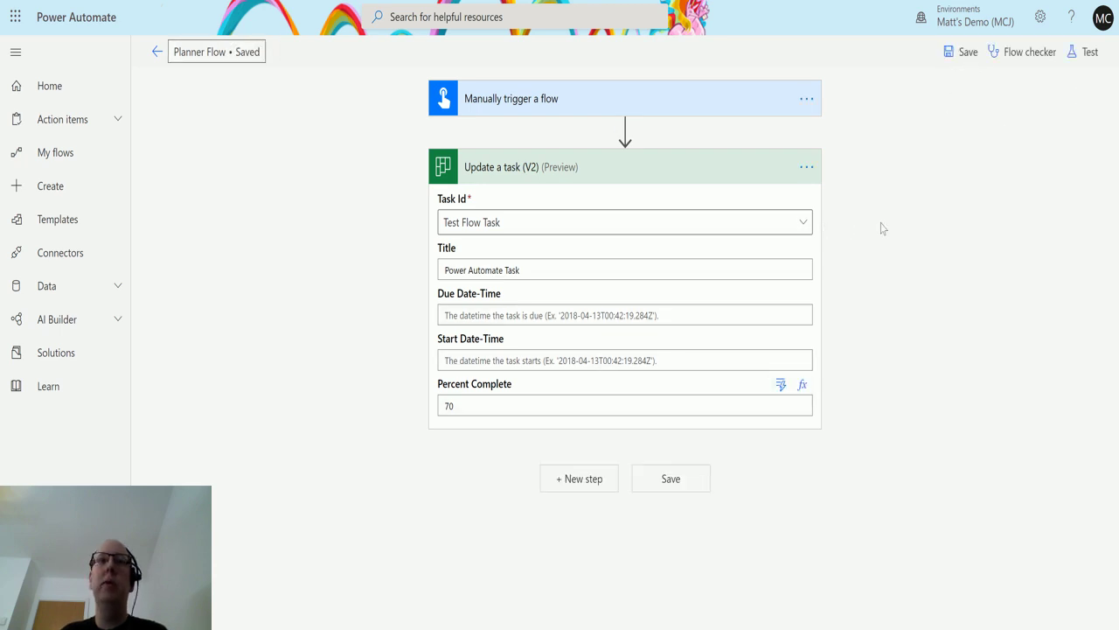
click(1087, 52)
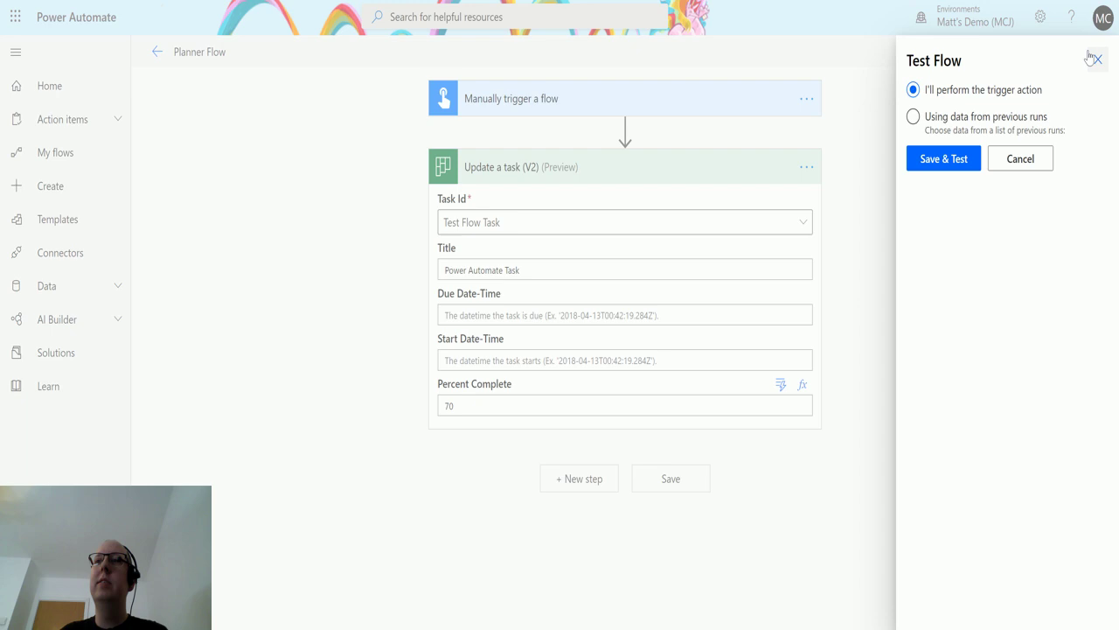
click(949, 160)
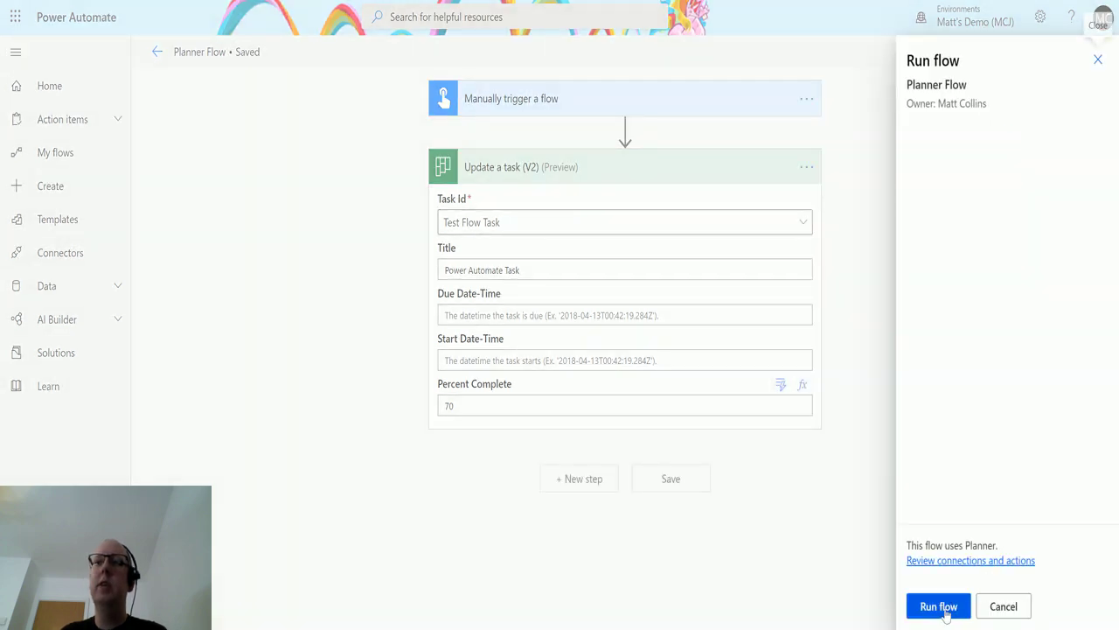
click(942, 607)
click(933, 606)
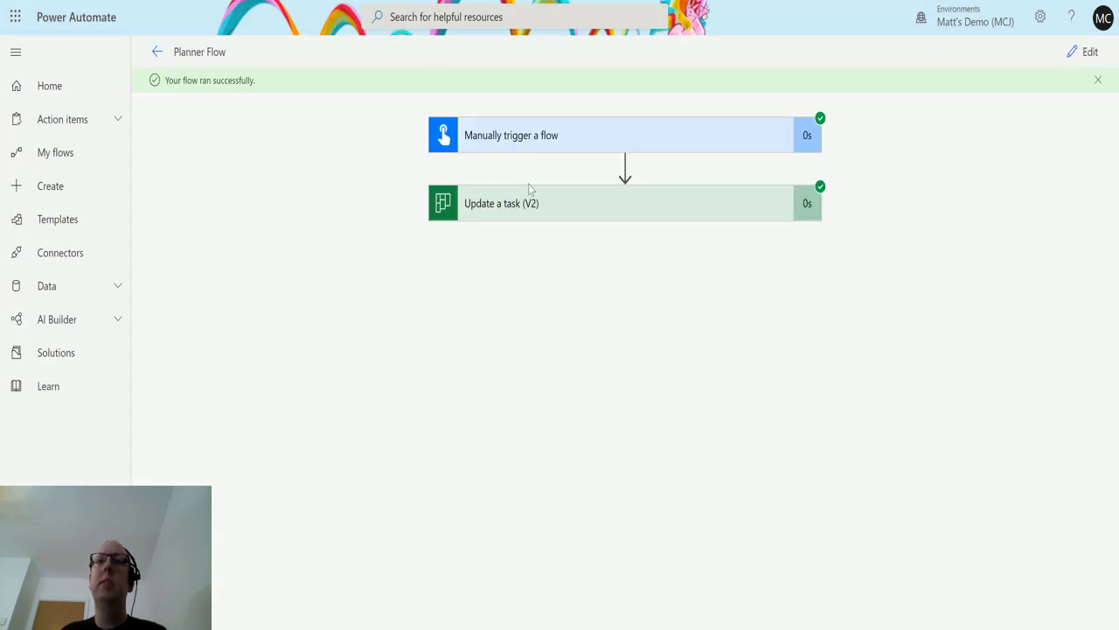
Check the update step's run results, which show the title and 70 percent applied
click(567, 208)
scroll(542, 458, down, 1)
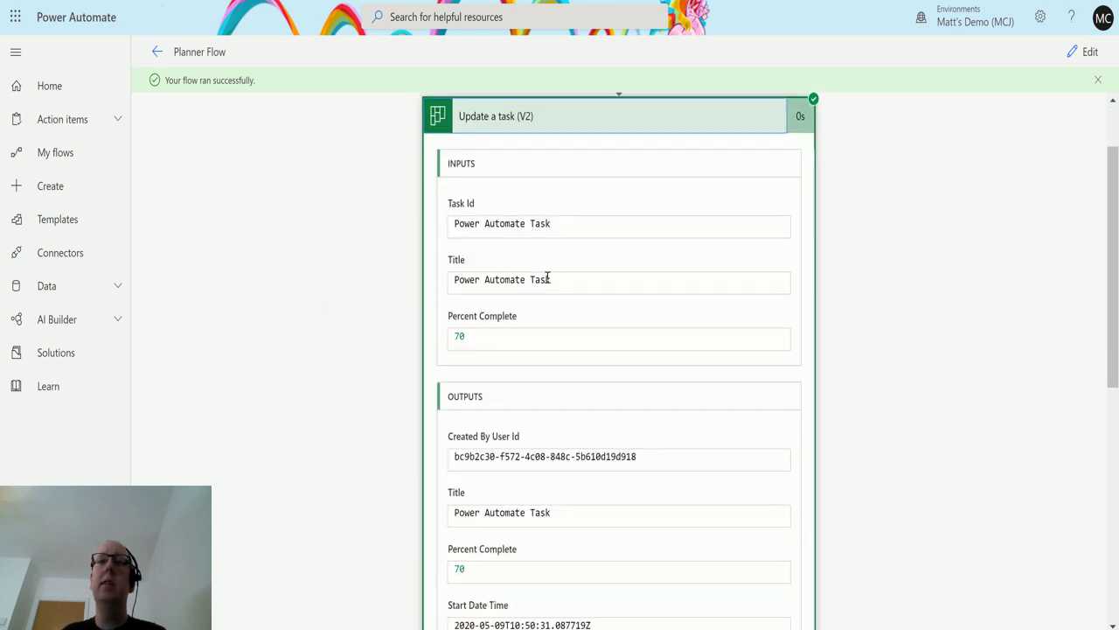
key(ctrl+Tab)
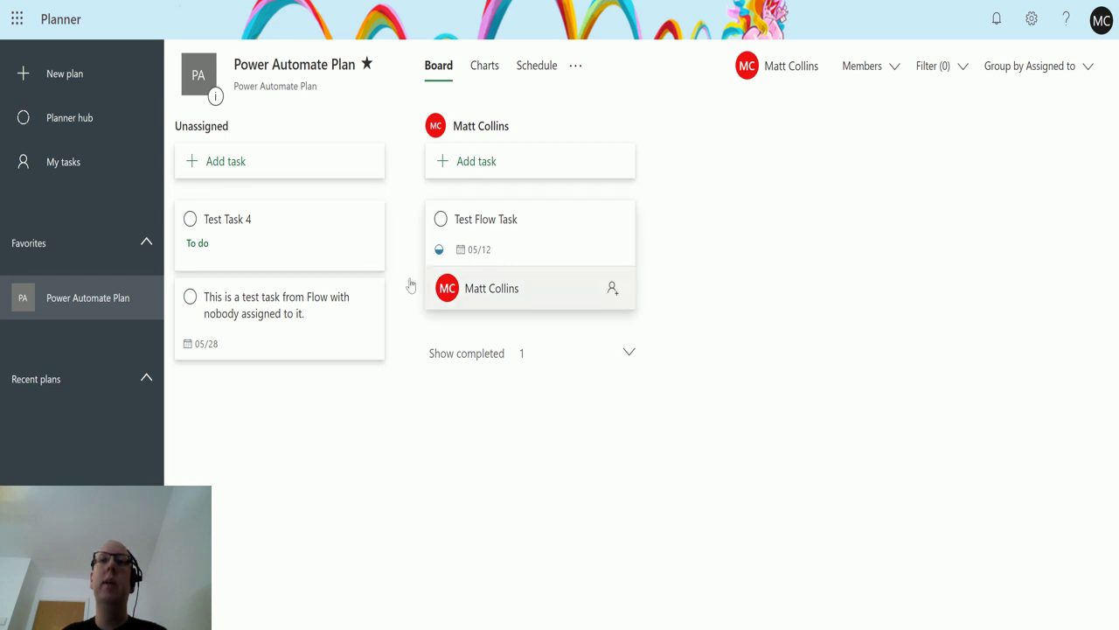
Reload the Planner plan and group the board by assignee again
click(502, 210)
click(874, 312)
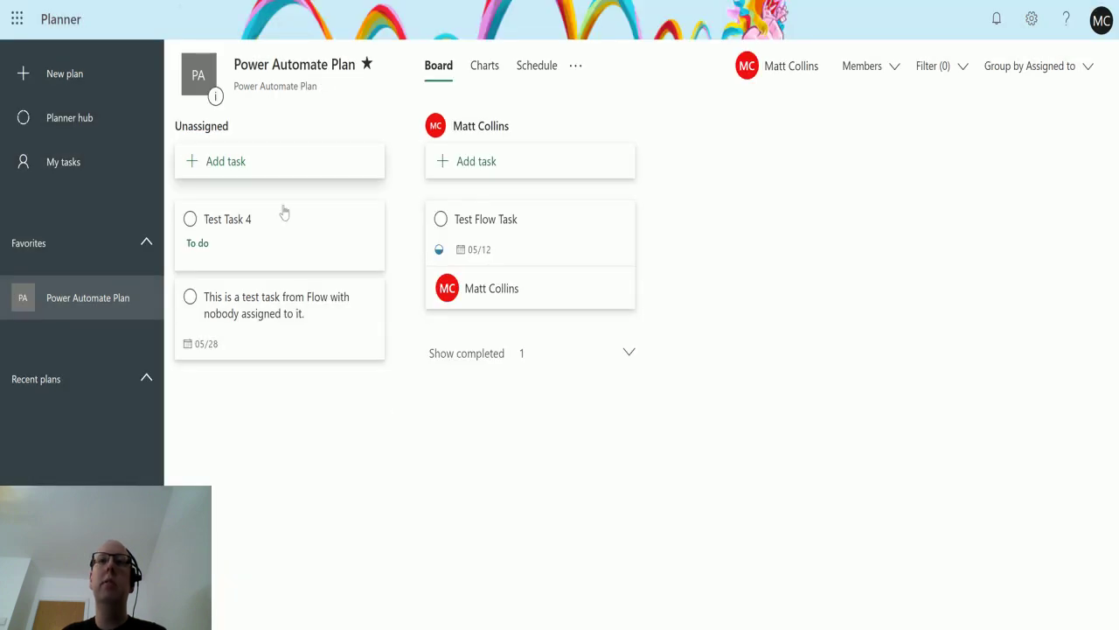
key(F5)
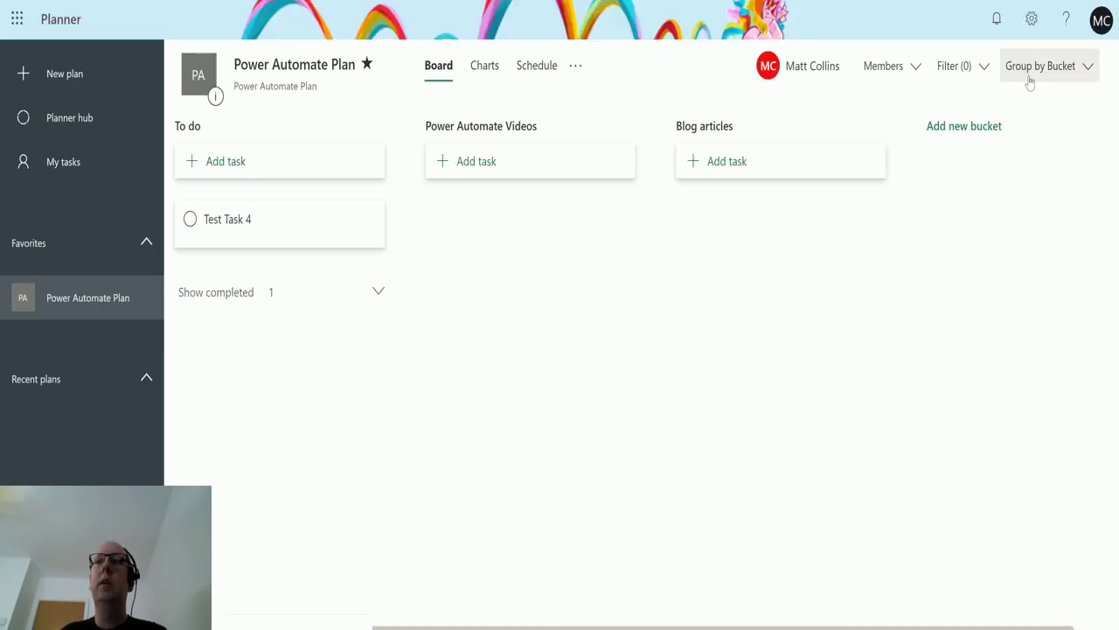
click(1037, 68)
click(1011, 140)
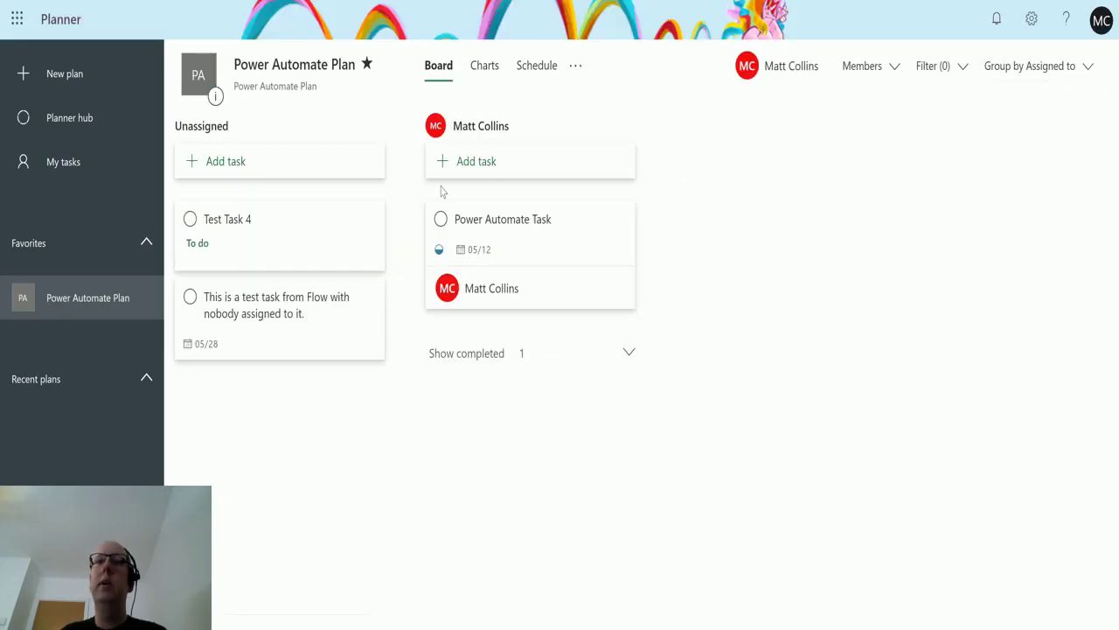
Review Power Automate Task's details in Planner: In progress, due 05/12, with no changes made
click(524, 230)
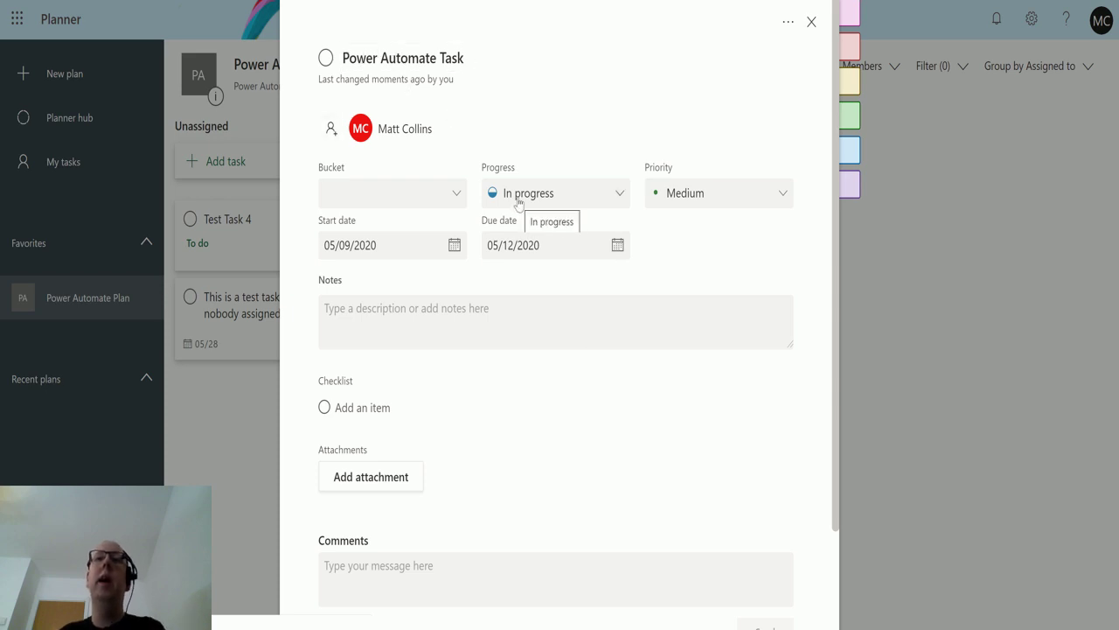
click(581, 191)
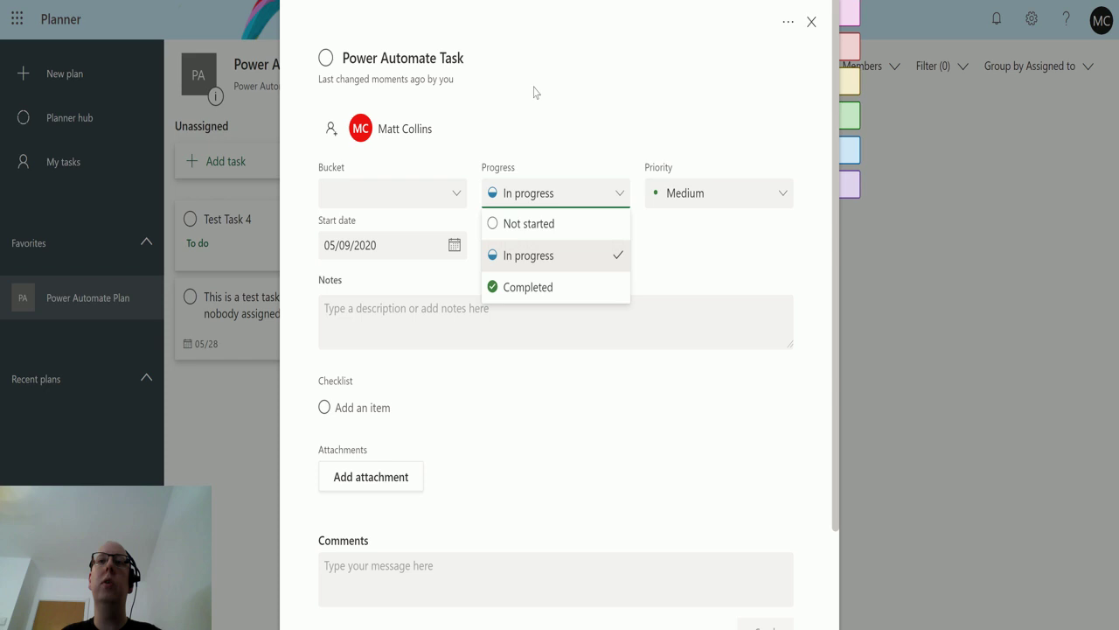
click(756, 297)
scroll(691, 419, down, 3)
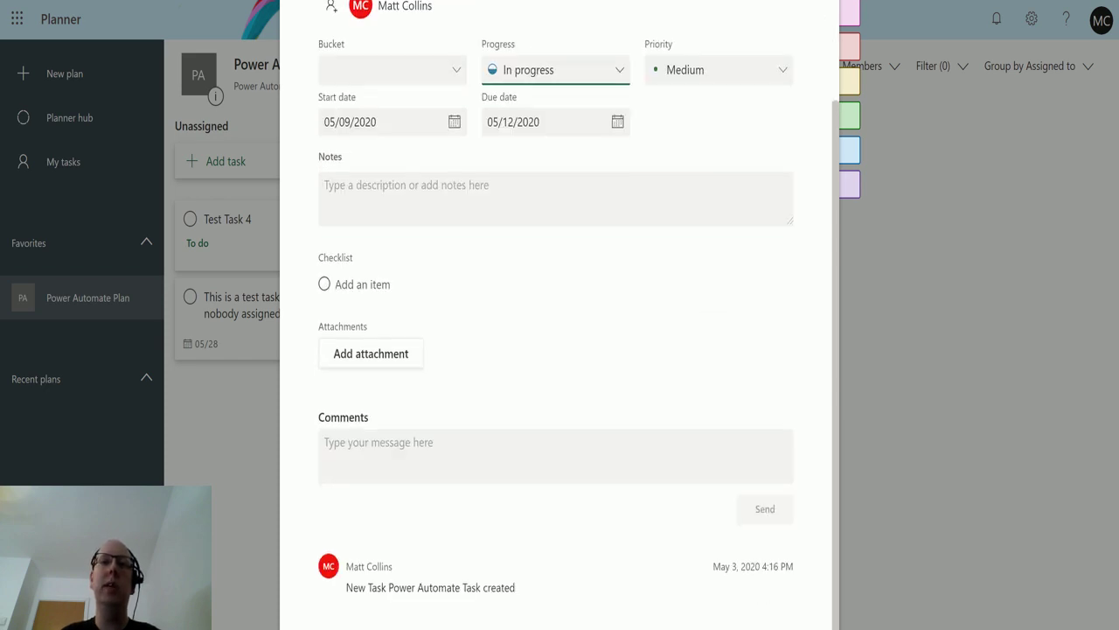
scroll(674, 516, up, 3)
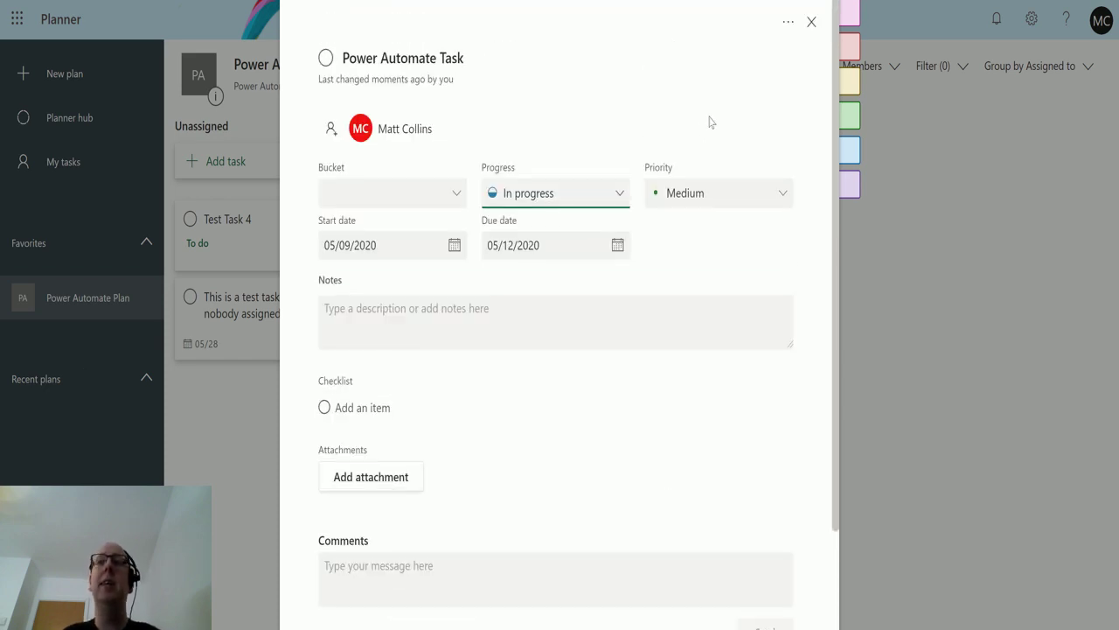
click(791, 23)
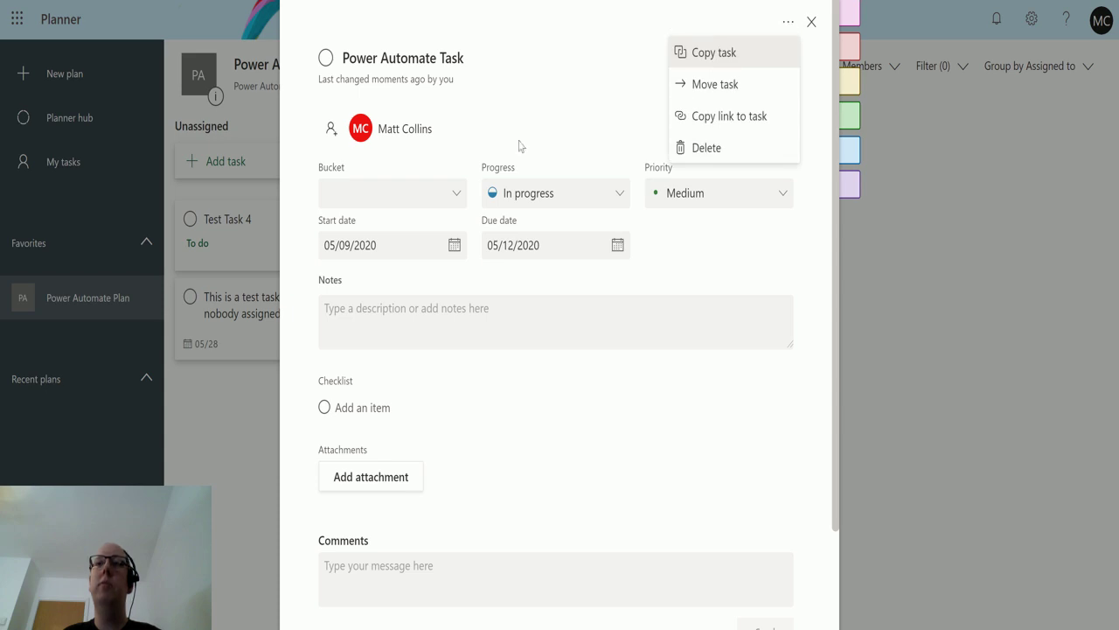
click(611, 334)
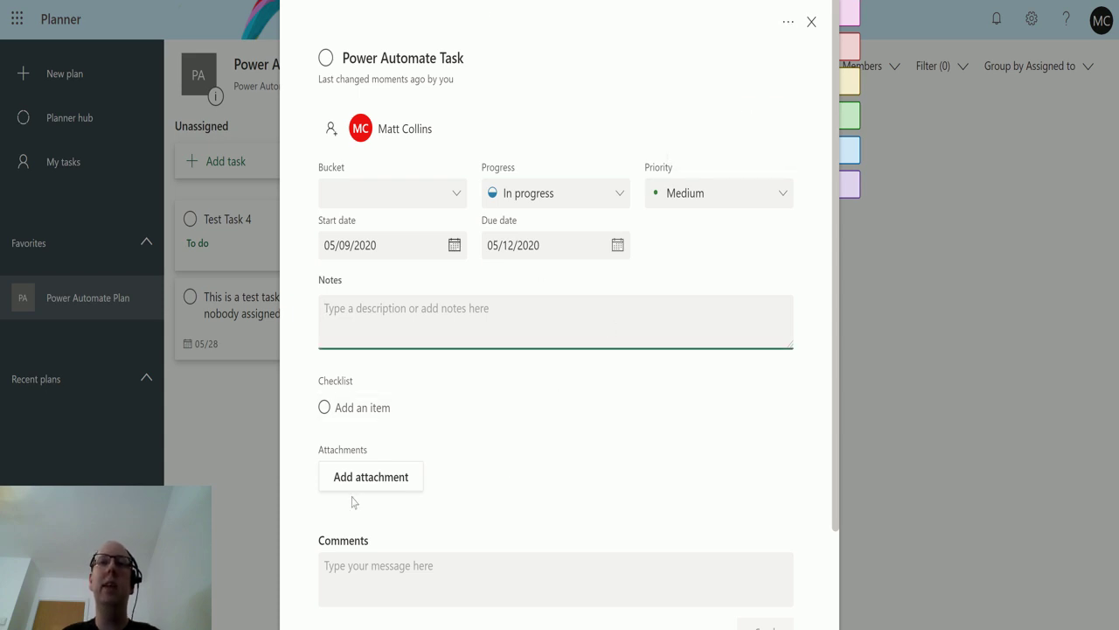
click(811, 22)
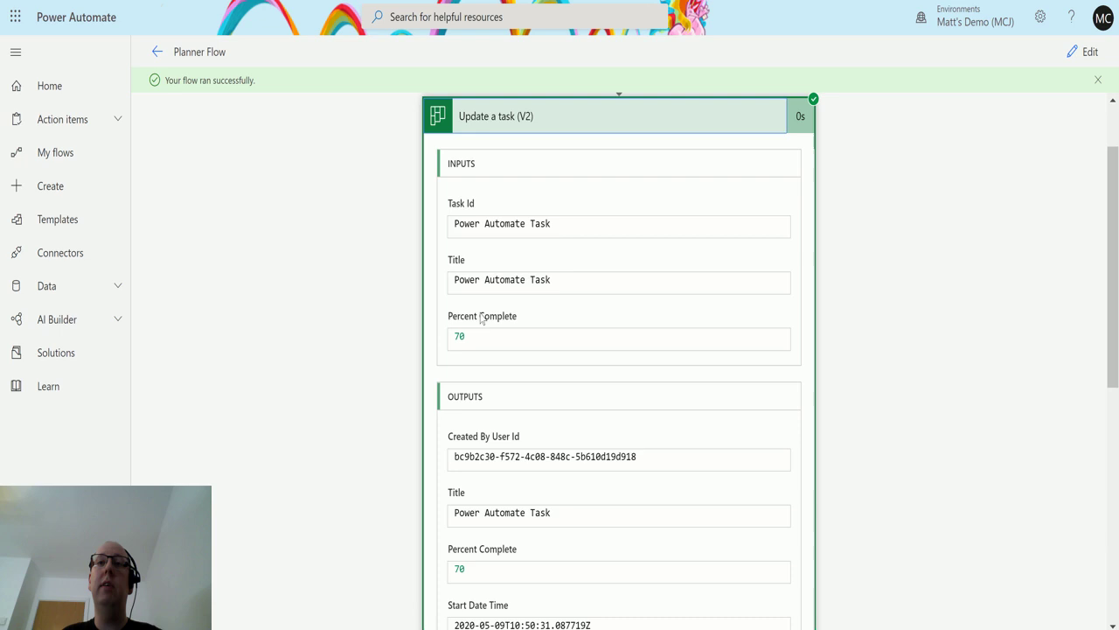
Edit the flow and add the Planner 'List my tasks' action after Update a task (V2)
click(1089, 52)
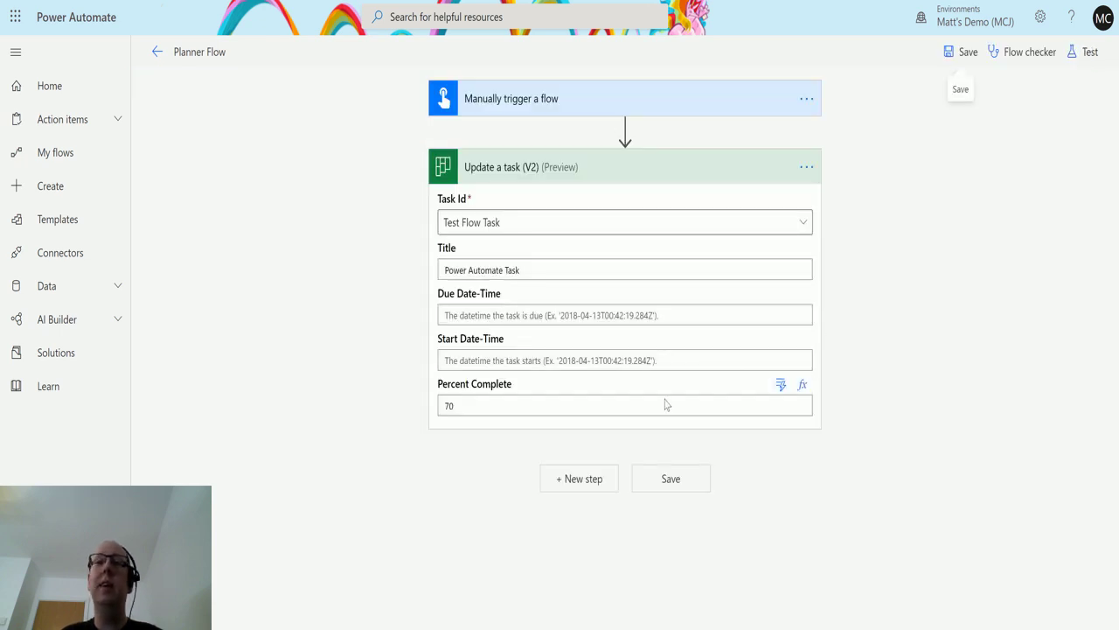
click(590, 483)
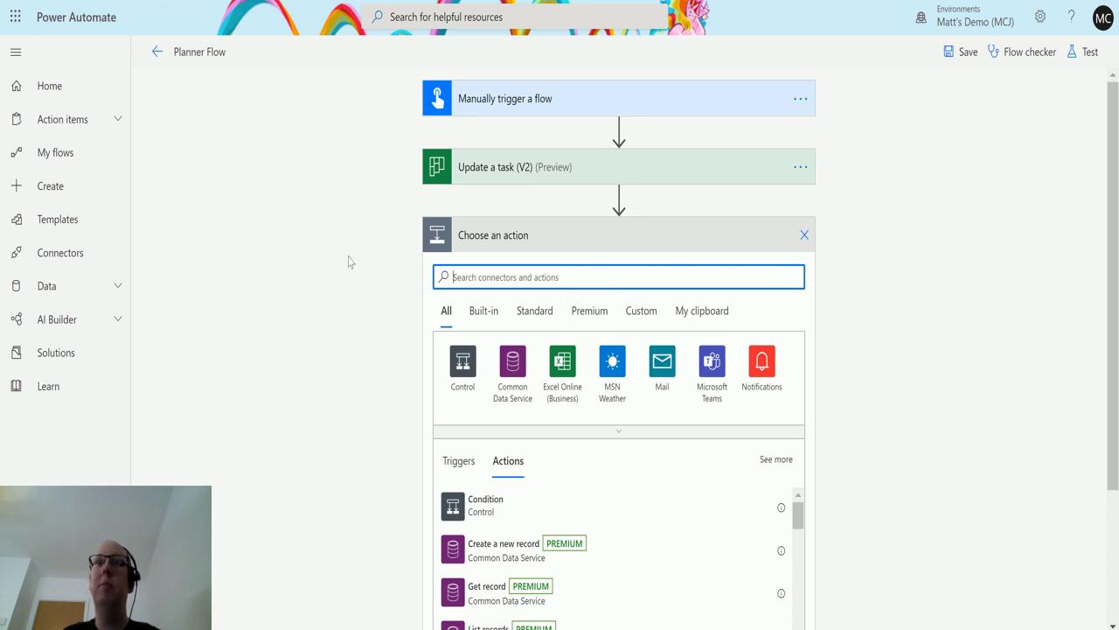
click(595, 168)
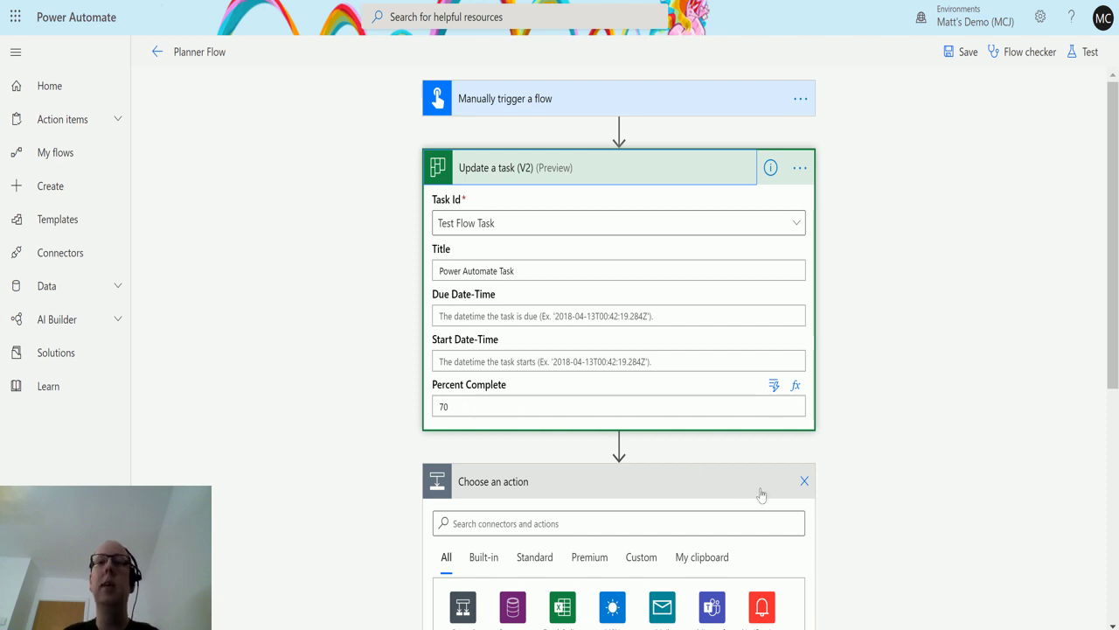
click(630, 175)
click(525, 282)
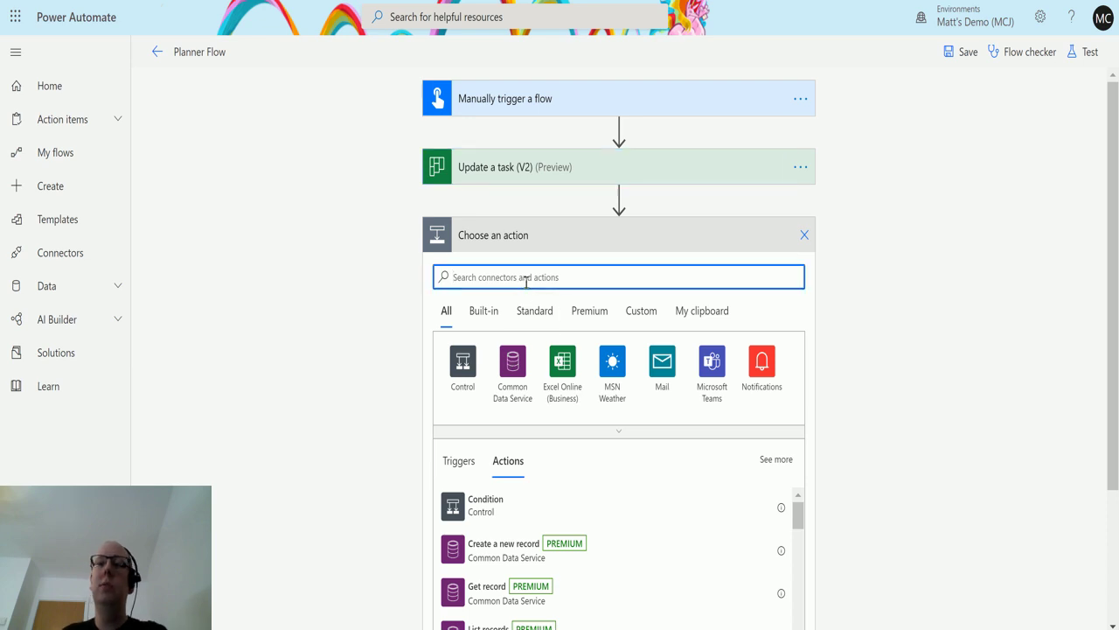
text(planner)
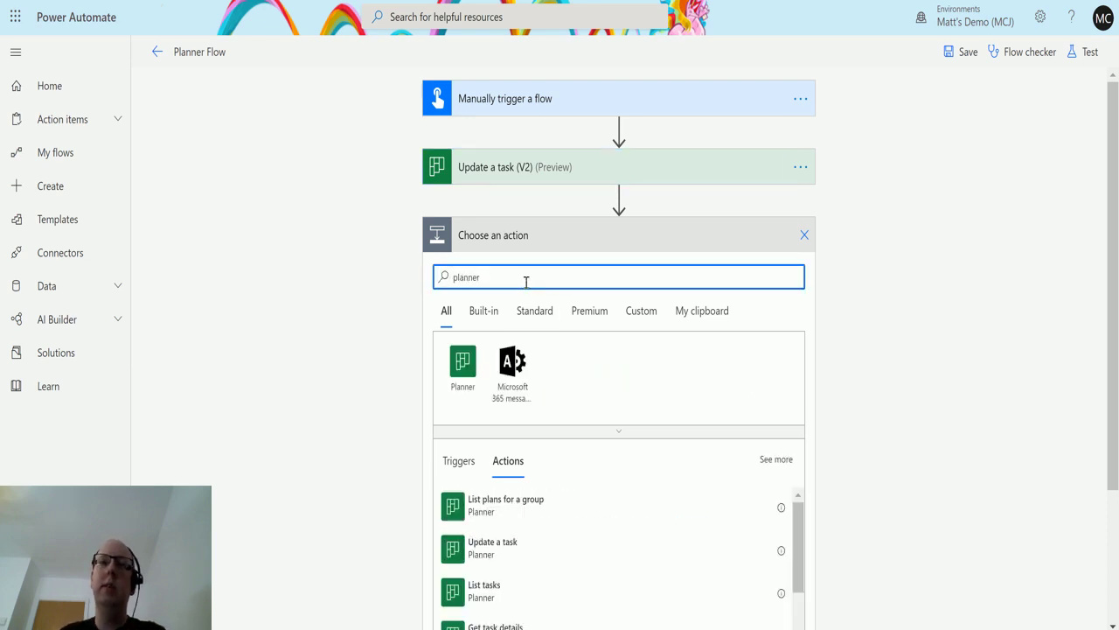
click(462, 367)
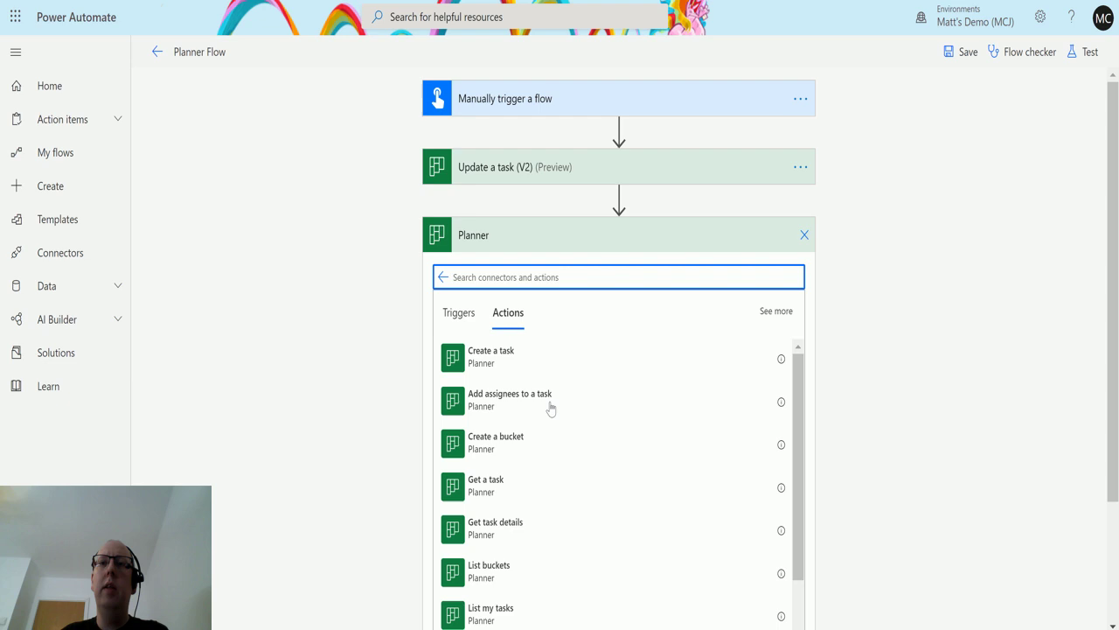
scroll(518, 432, down, 5)
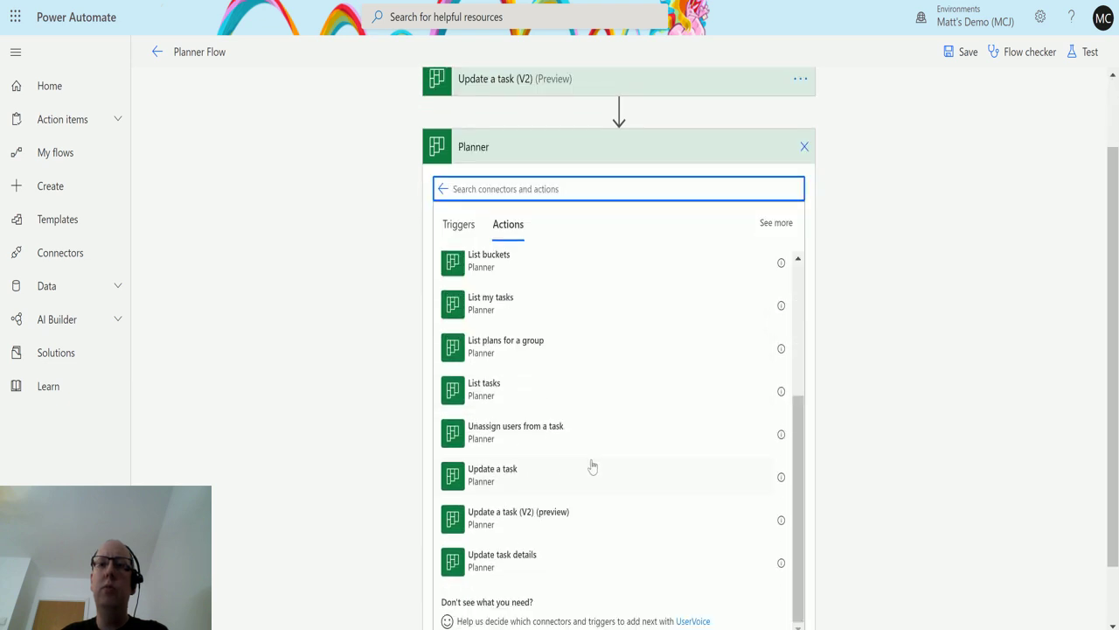
scroll(532, 352, up, 4)
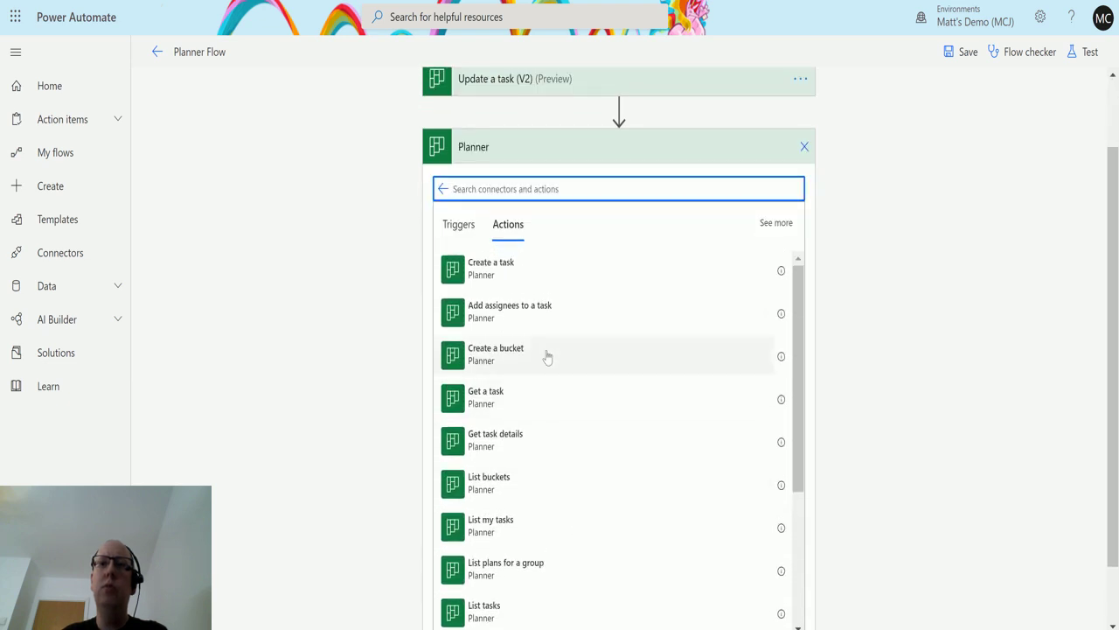
click(524, 526)
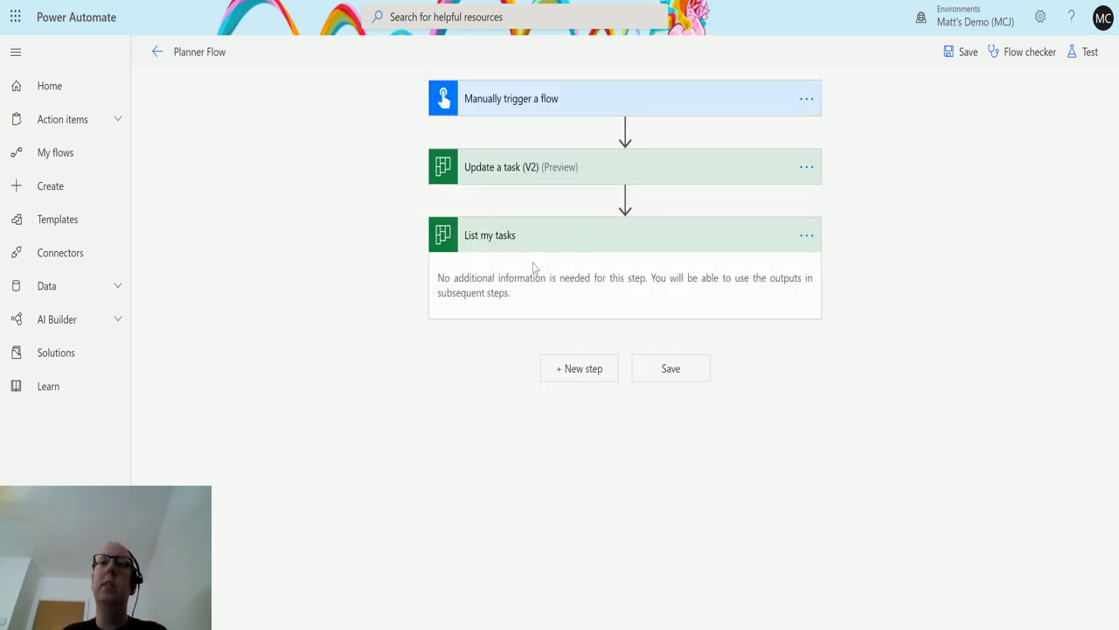
Save the Planner Flow and run a manual test with 'I'll perform the trigger action'
key(ctrl+Tab)
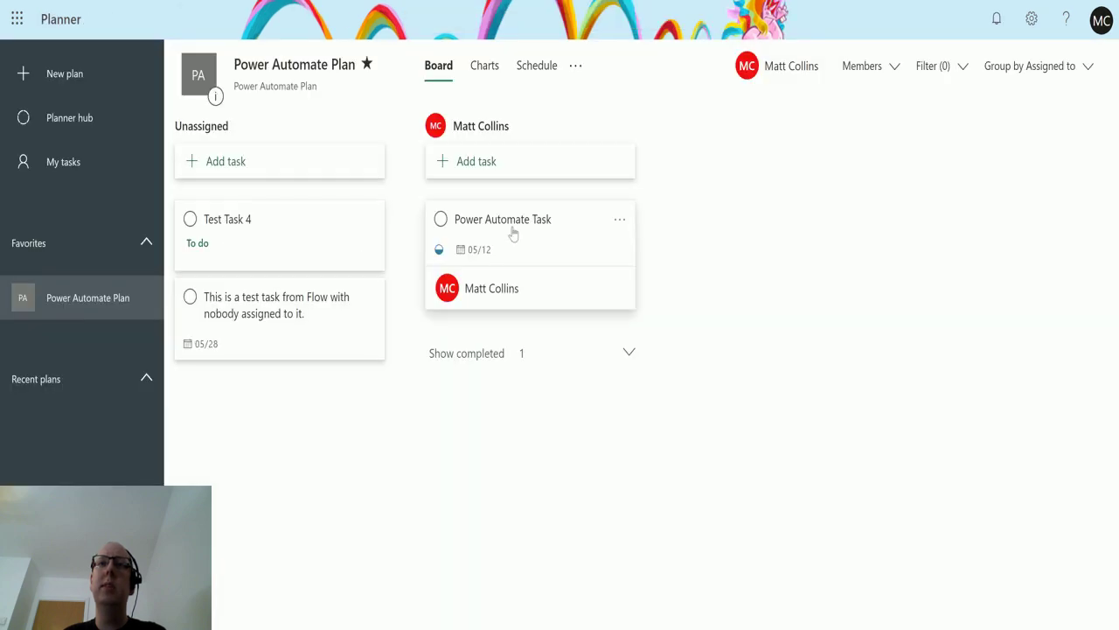
key(ctrl+Tab)
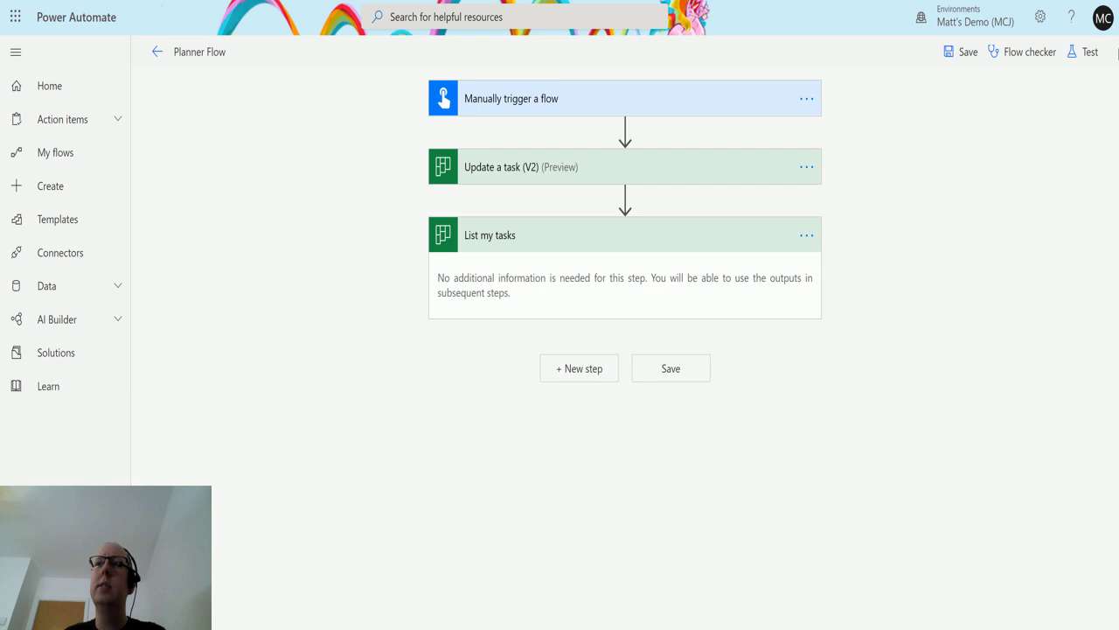
click(1090, 54)
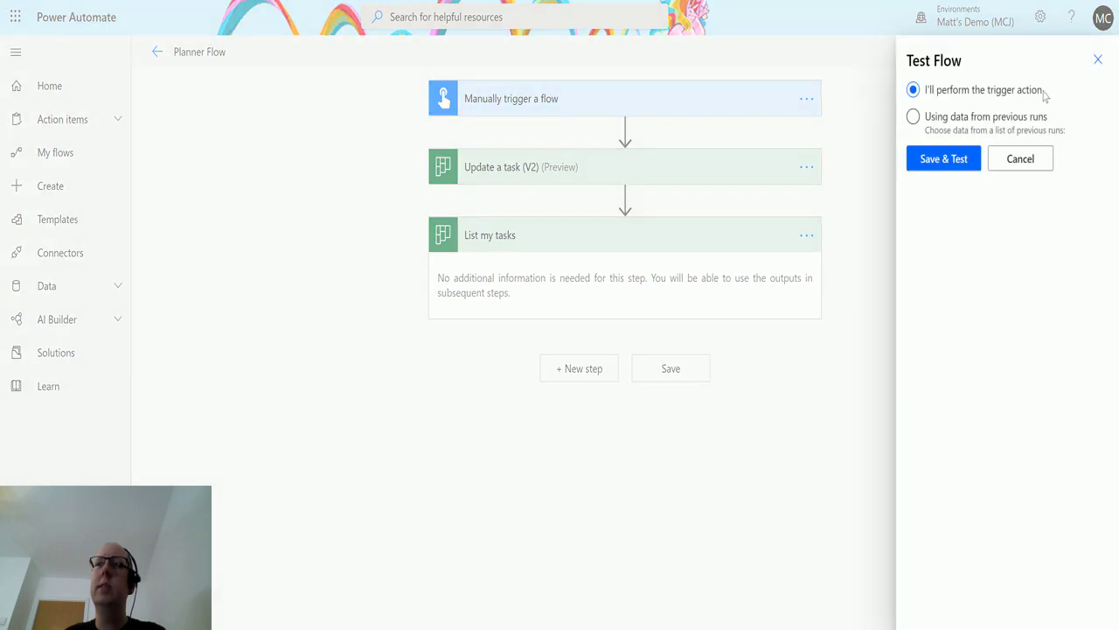
click(943, 147)
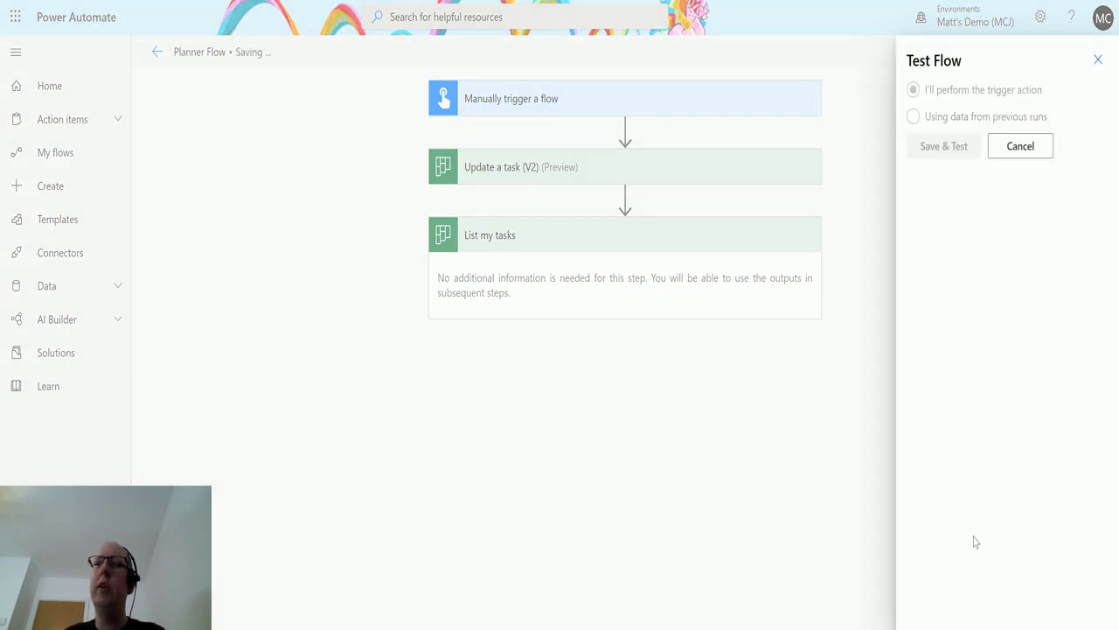
click(940, 606)
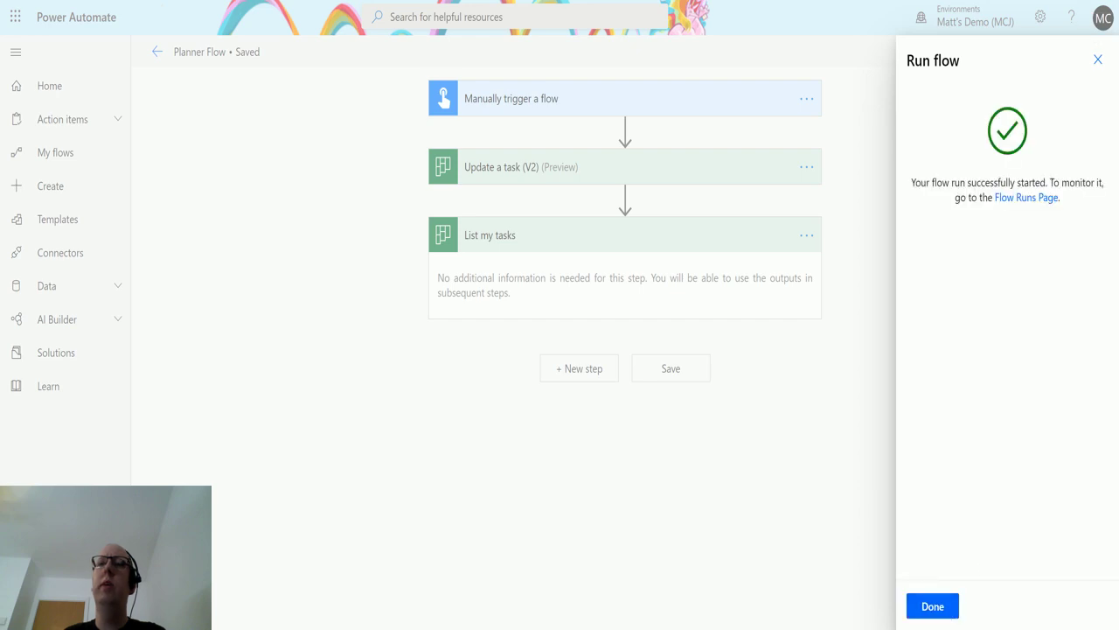
Inspect the run's List my tasks outputs and highlight percentComplete 70 for Power Automate Task
click(936, 607)
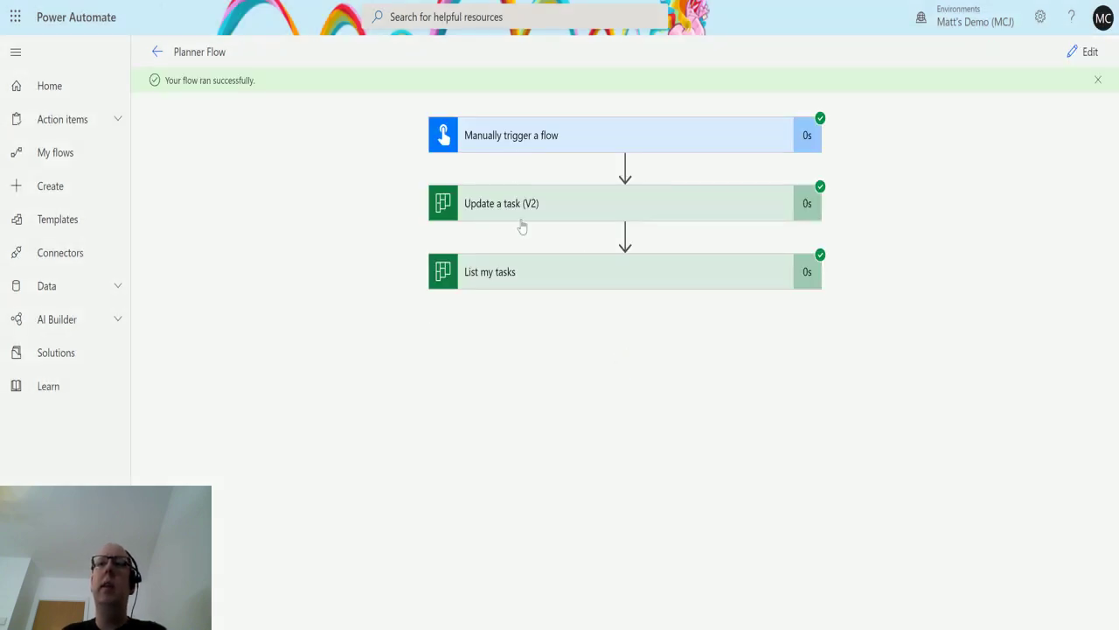
click(600, 210)
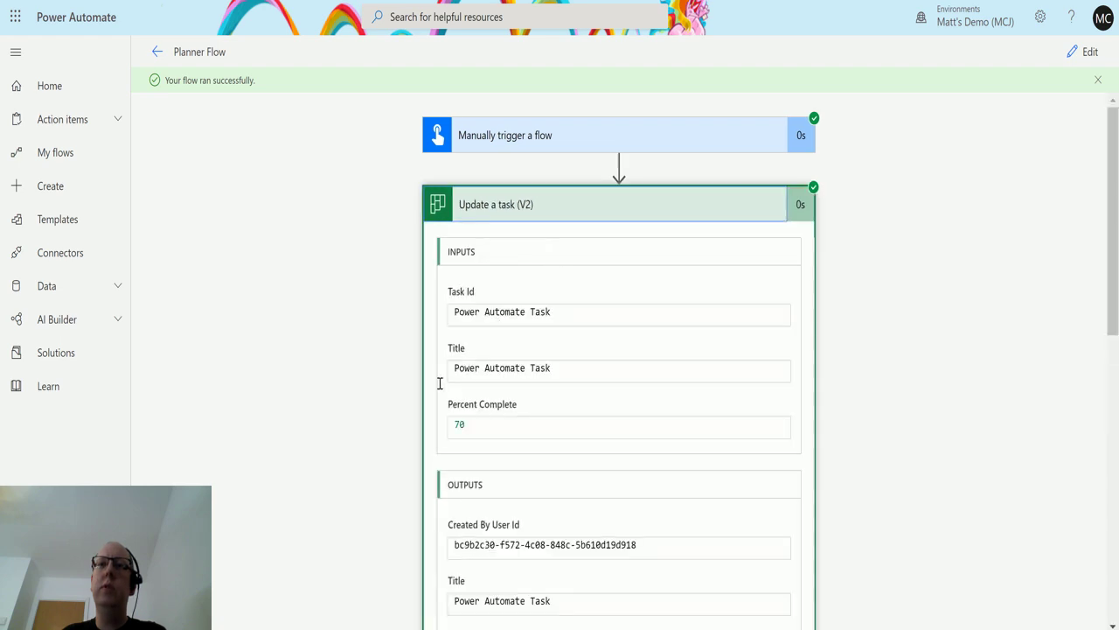
click(607, 210)
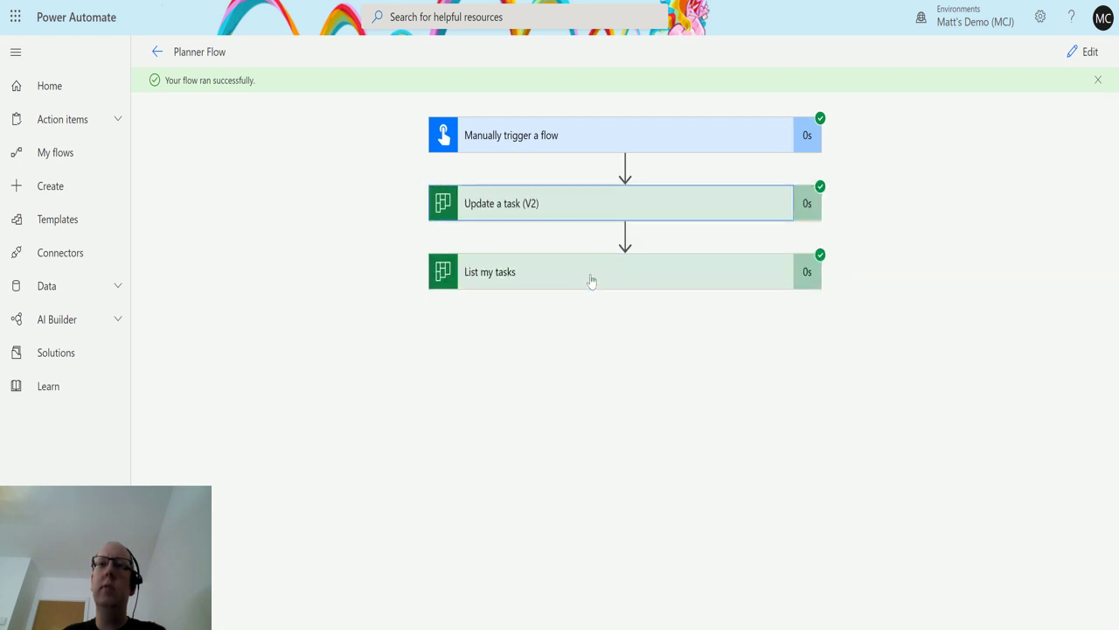
click(592, 278)
scroll(743, 429, down, 1)
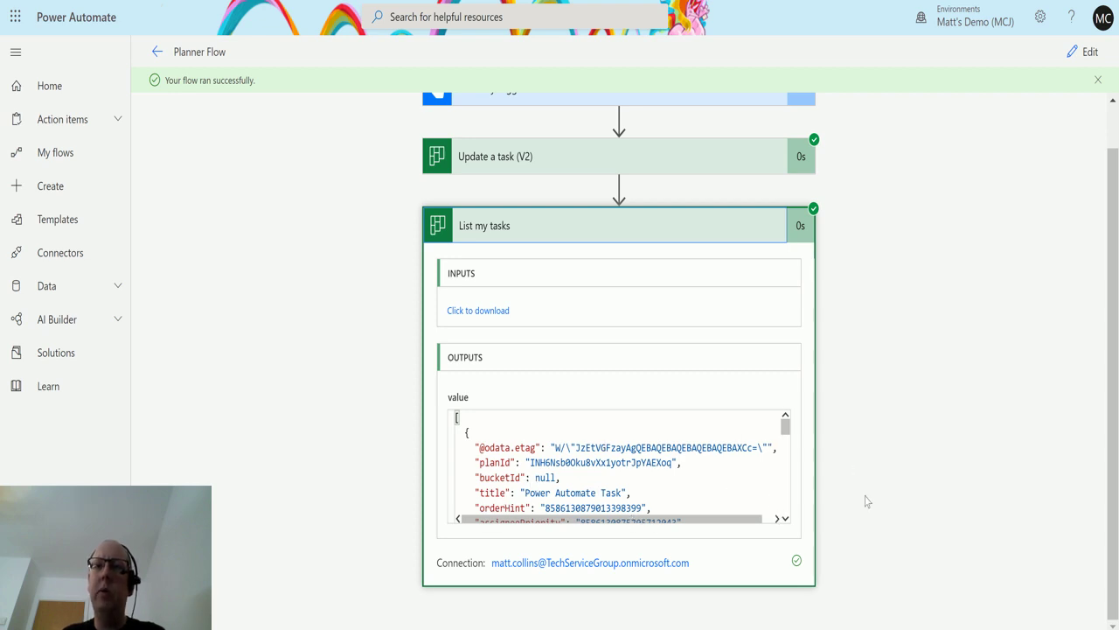
scroll(787, 522, down, 1)
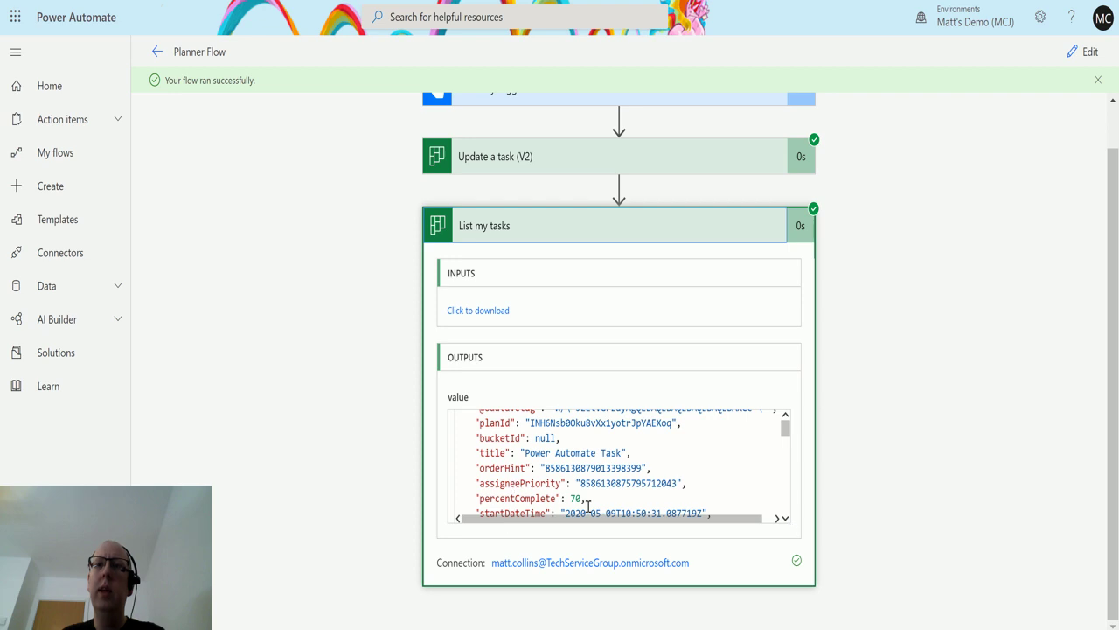
drag(586, 499, 458, 498)
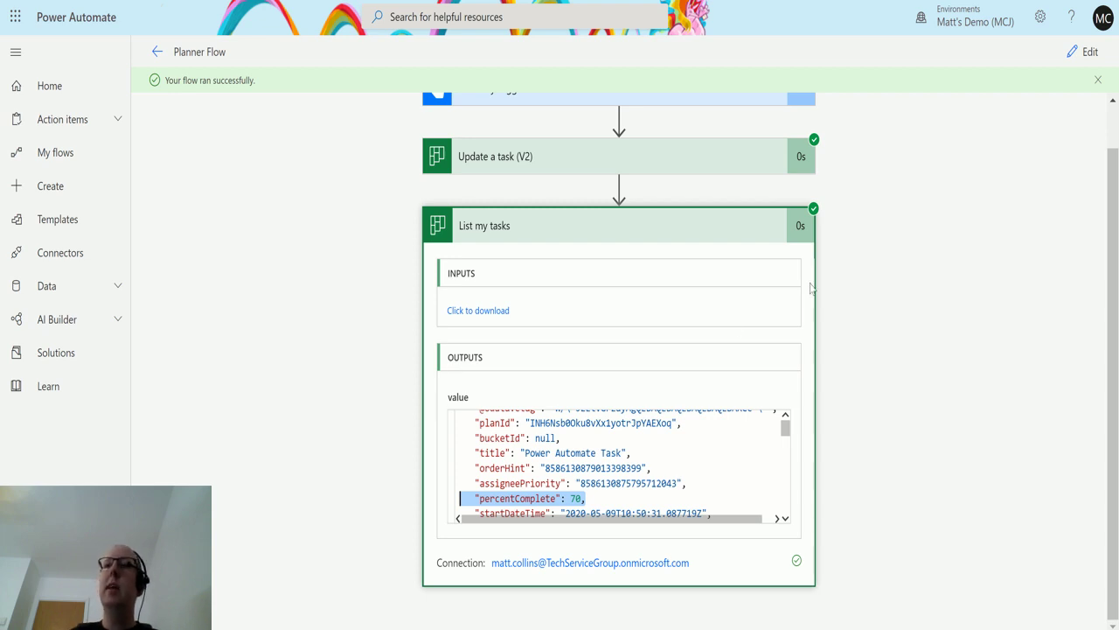
Insert the legacy Planner 'Update a task' action between the manual trigger and Update a task (V2)
click(1084, 52)
click(590, 167)
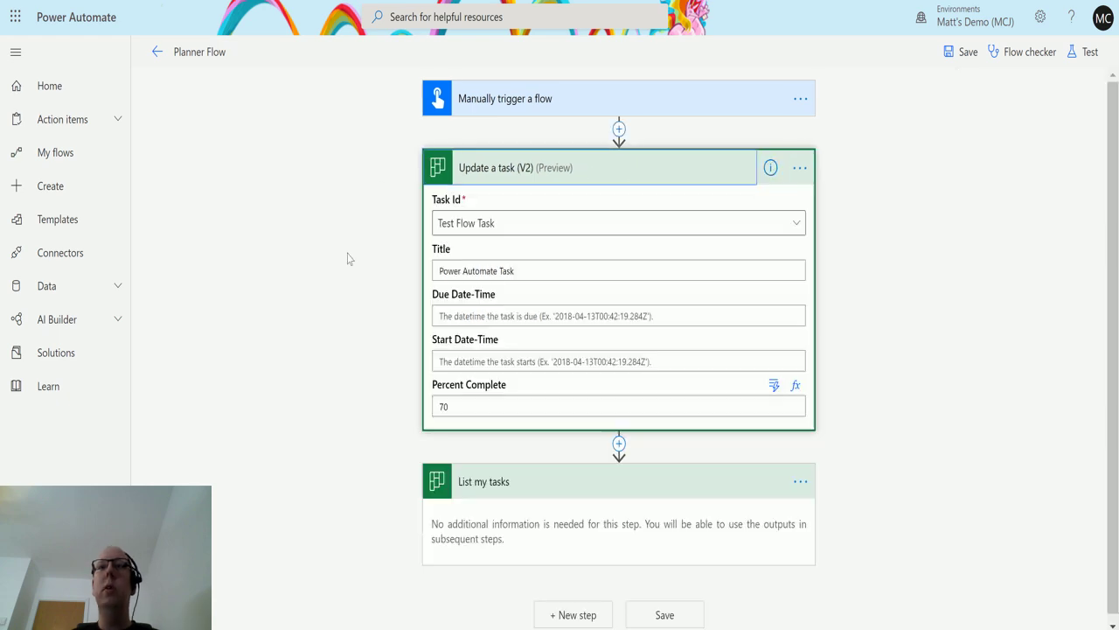
click(619, 128)
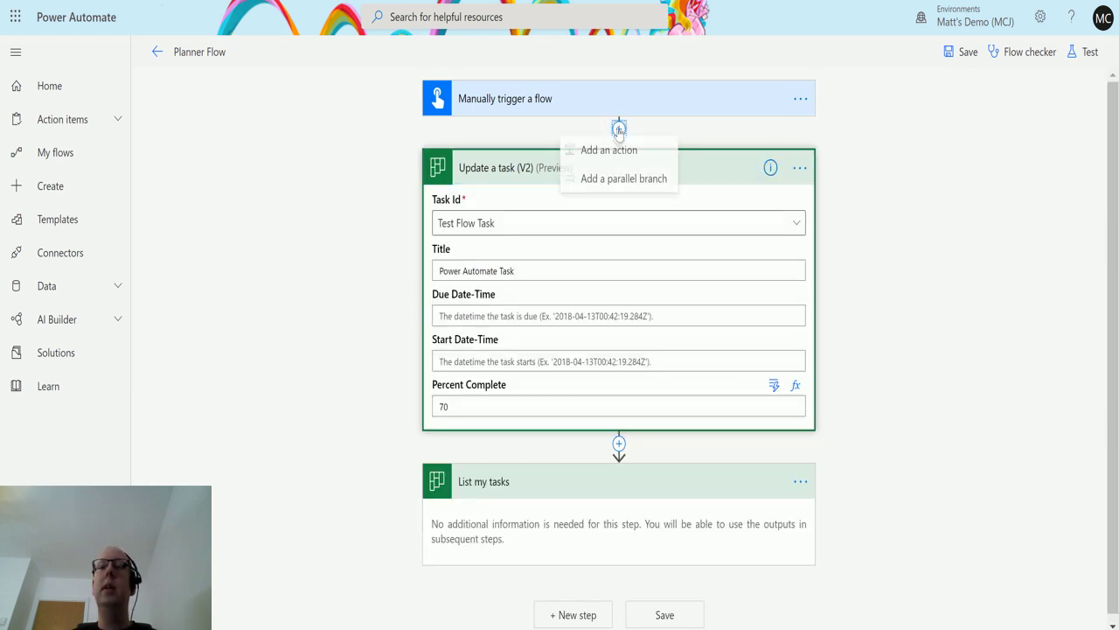
click(603, 153)
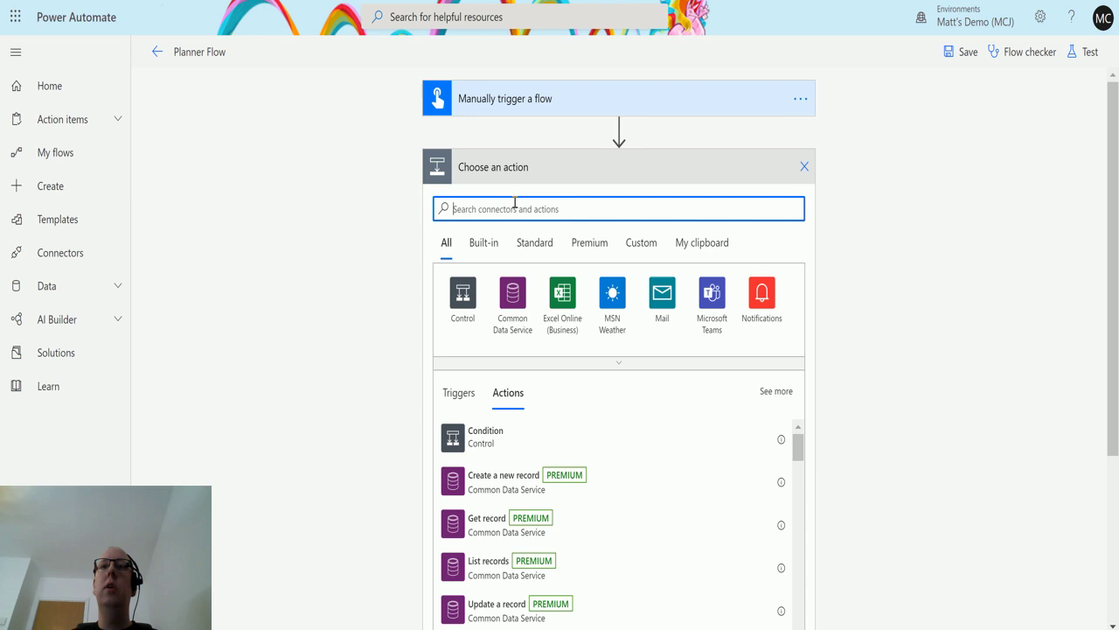
text(planner)
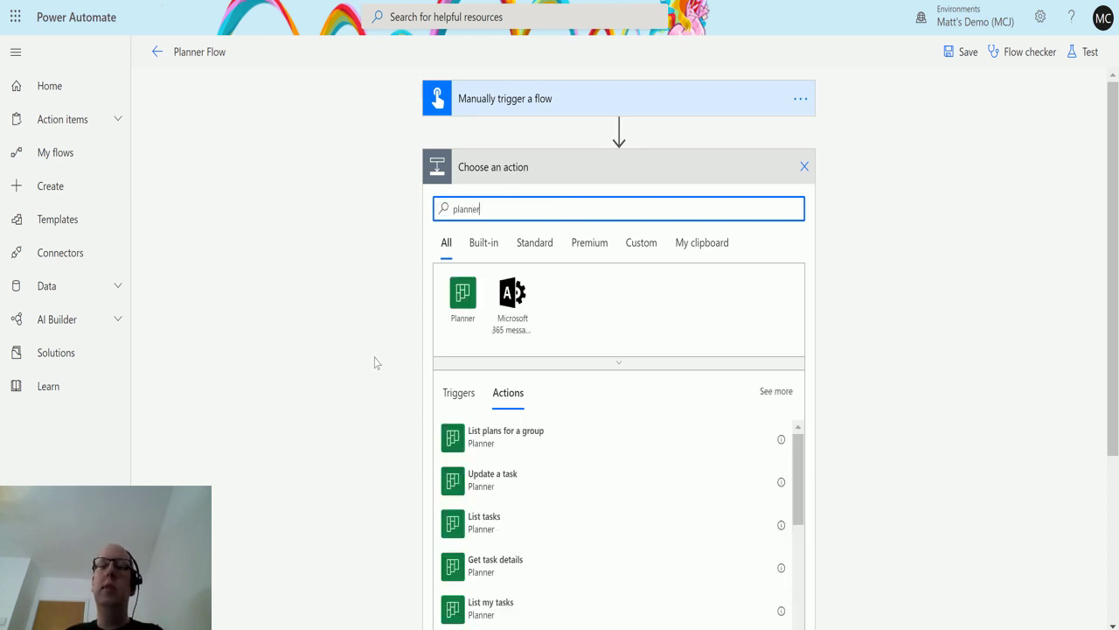
click(464, 310)
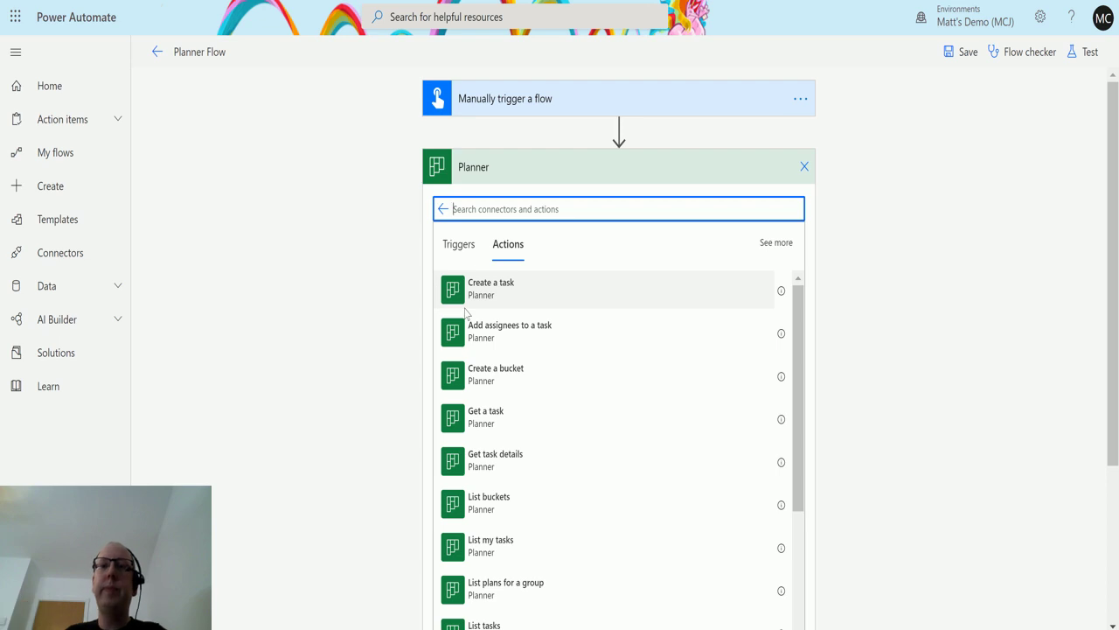
scroll(542, 498, down, 5)
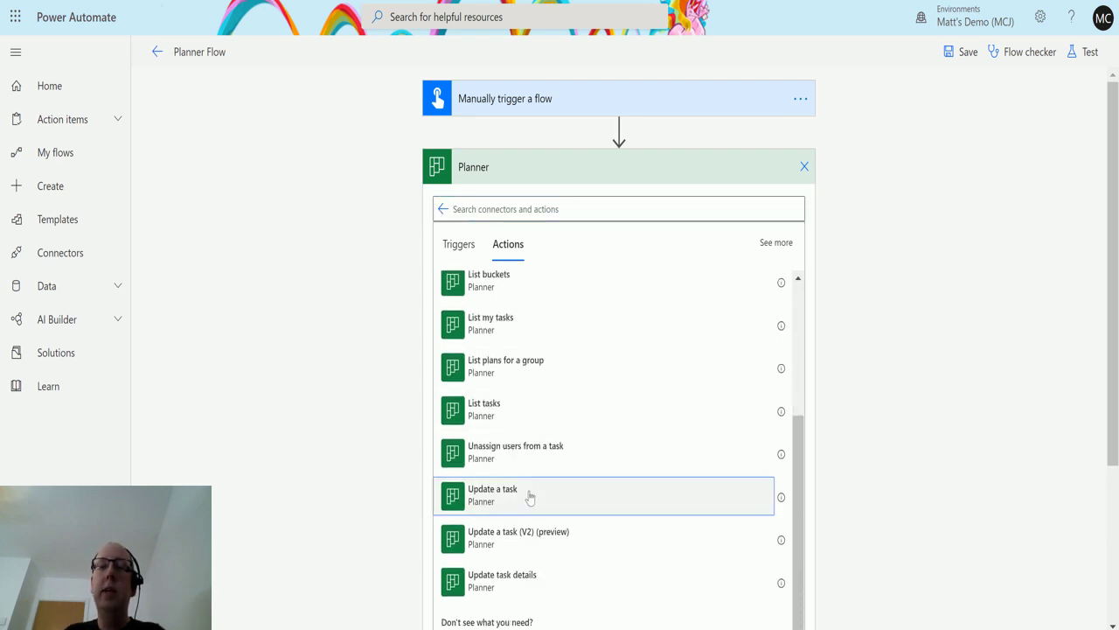
click(529, 495)
scroll(959, 320, down, 2)
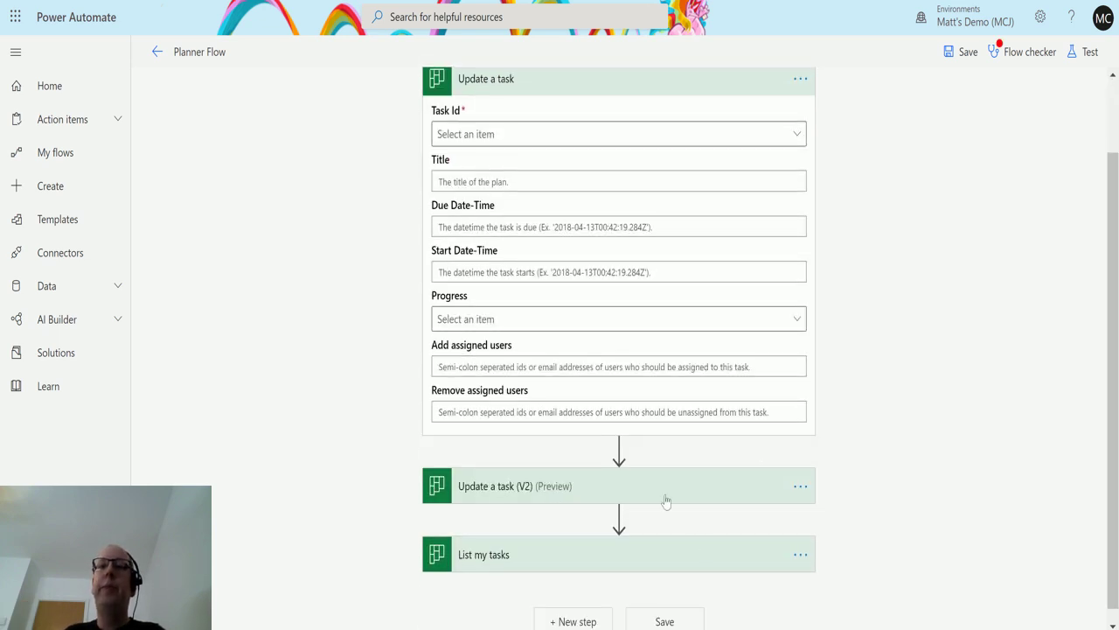
Show the legacy Update a task step's Progress values: Not Started, In Progress, Completed
click(655, 486)
scroll(1041, 154, up, 2)
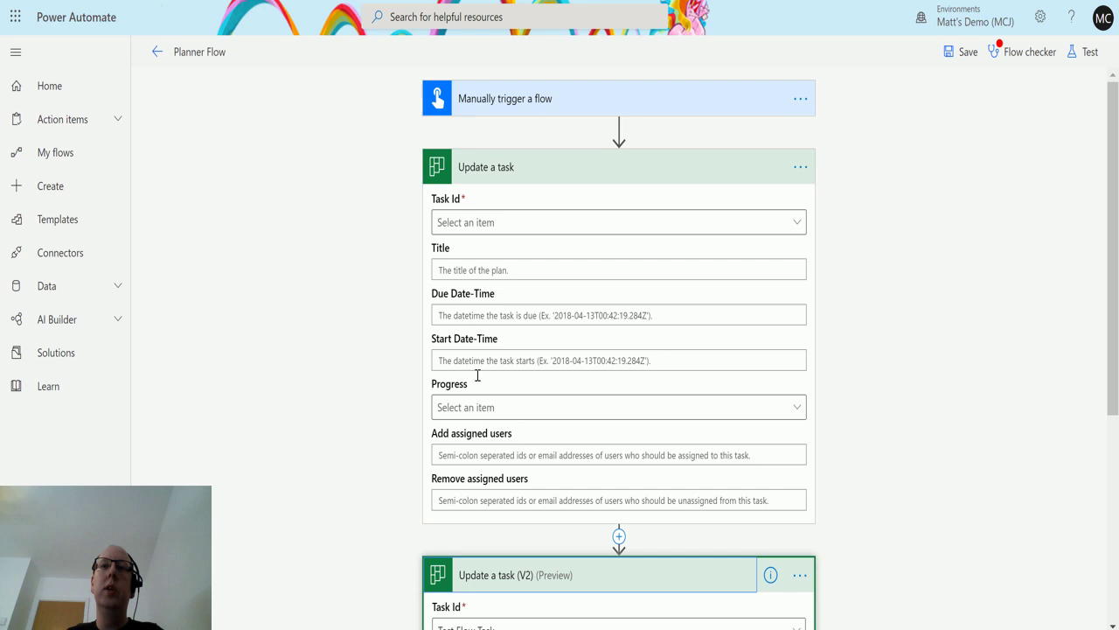
scroll(649, 186, down, 2)
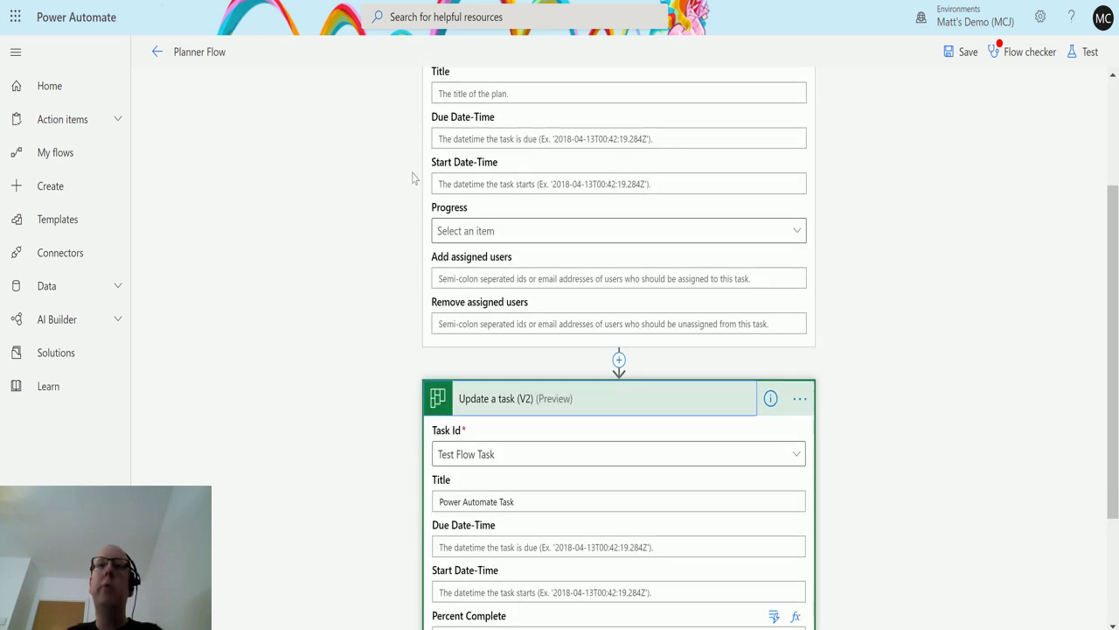
click(803, 240)
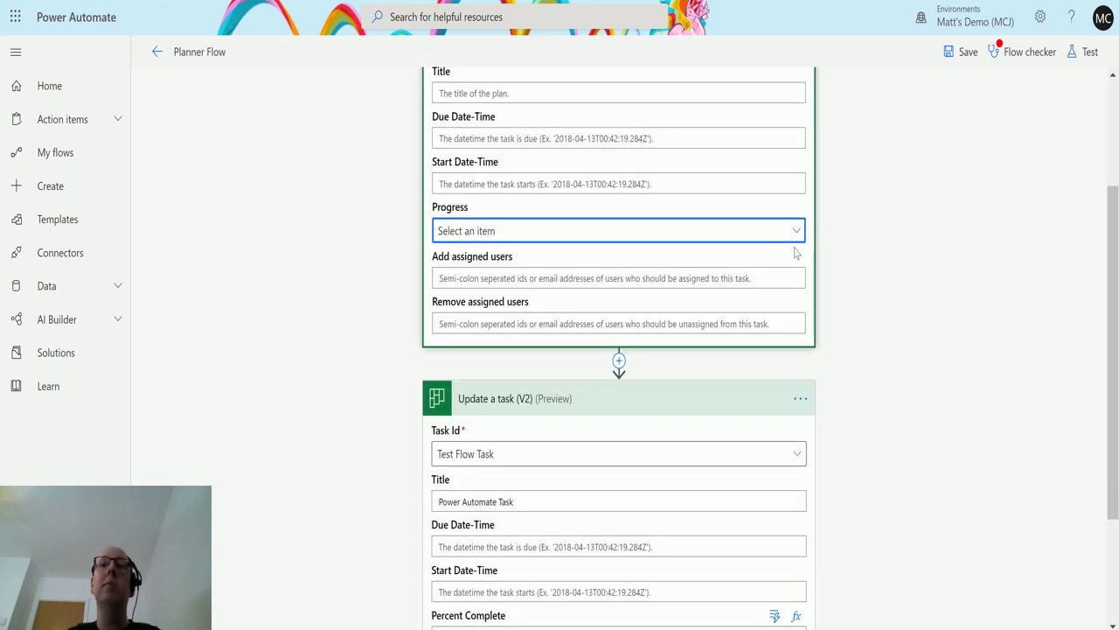
click(794, 232)
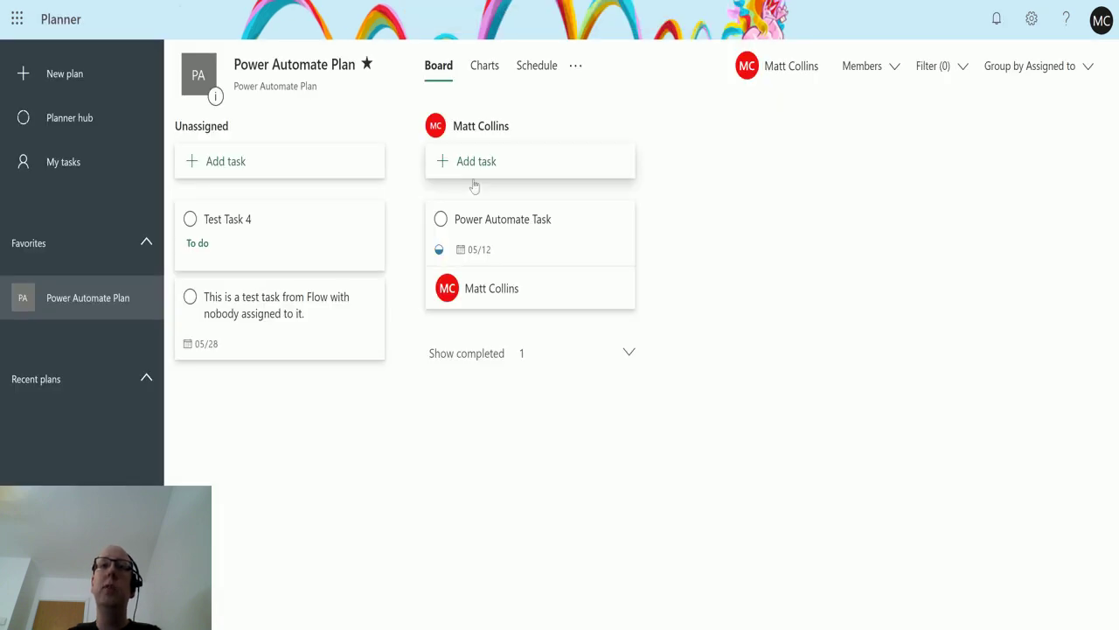
Compare these with the Progress options on Power Automate Task in Planner
click(525, 218)
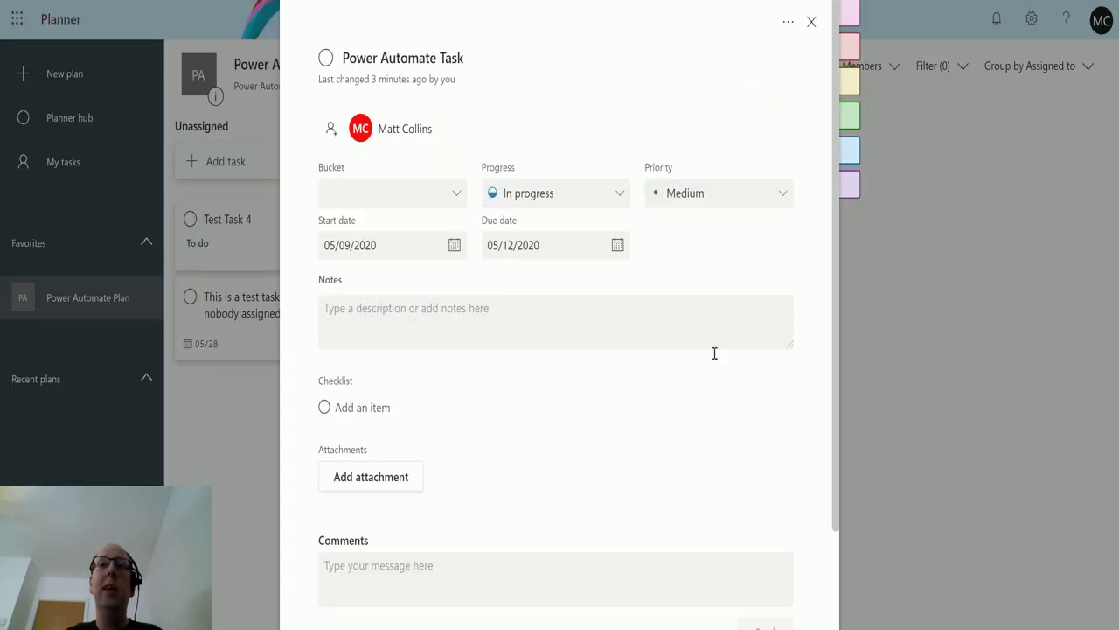
click(623, 195)
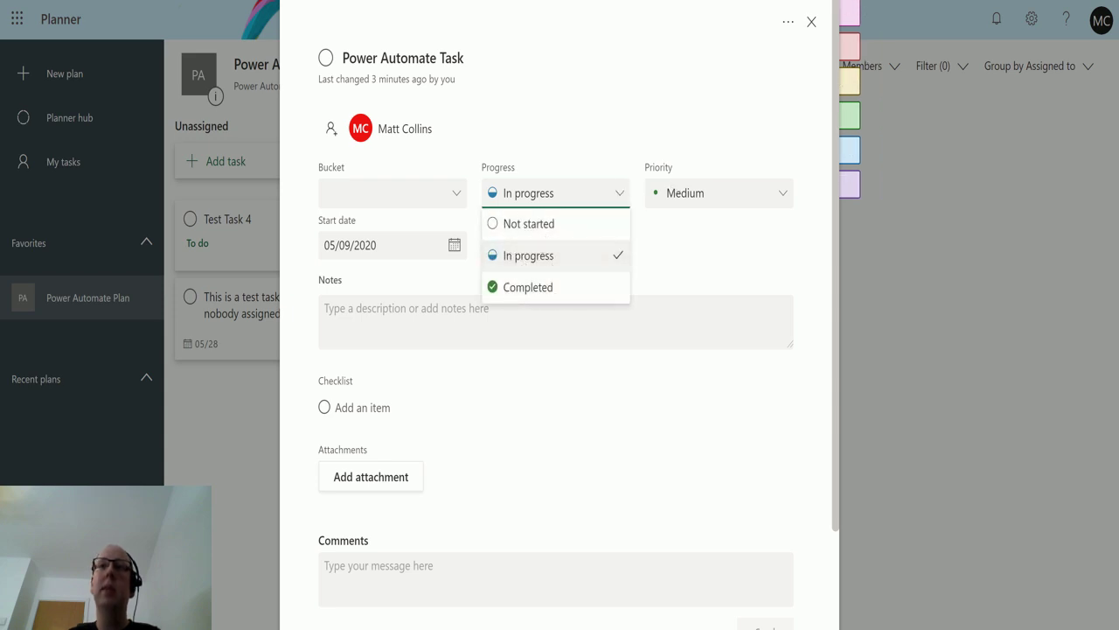
click(812, 22)
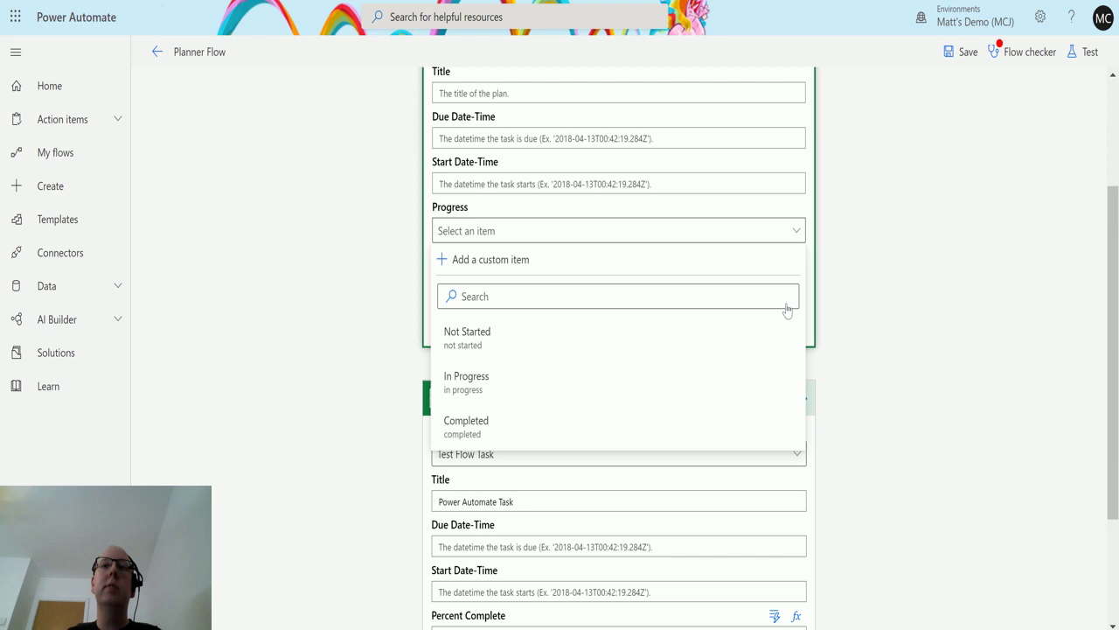
Close the Progress dropdown on the legacy Update a task step, leaving Progress unset
click(994, 309)
scroll(530, 466, down, 2)
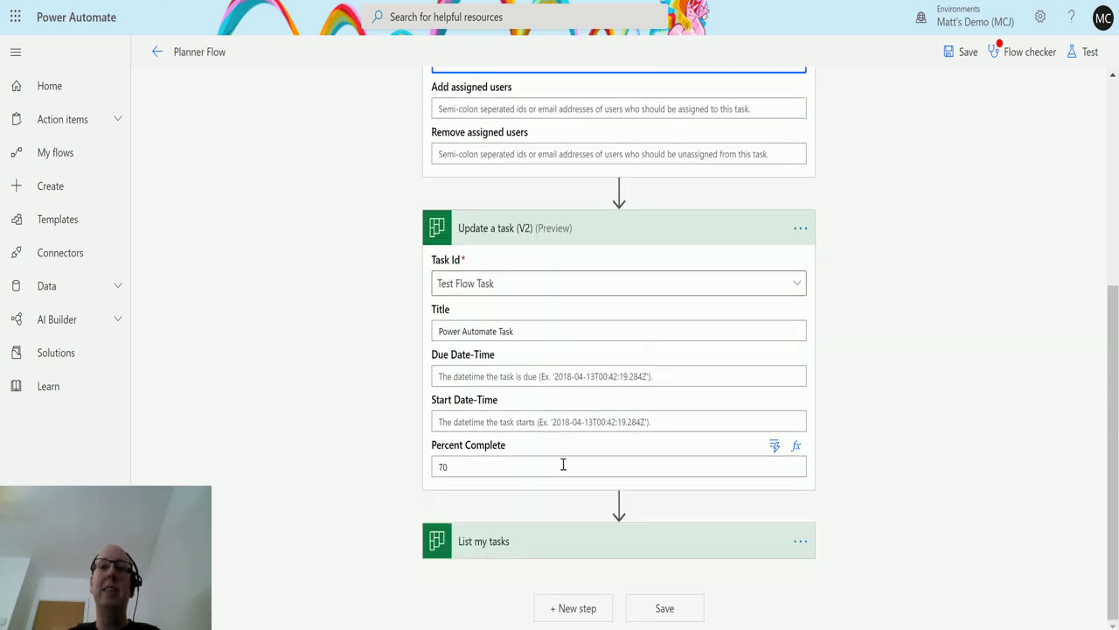
scroll(570, 464, up, 2)
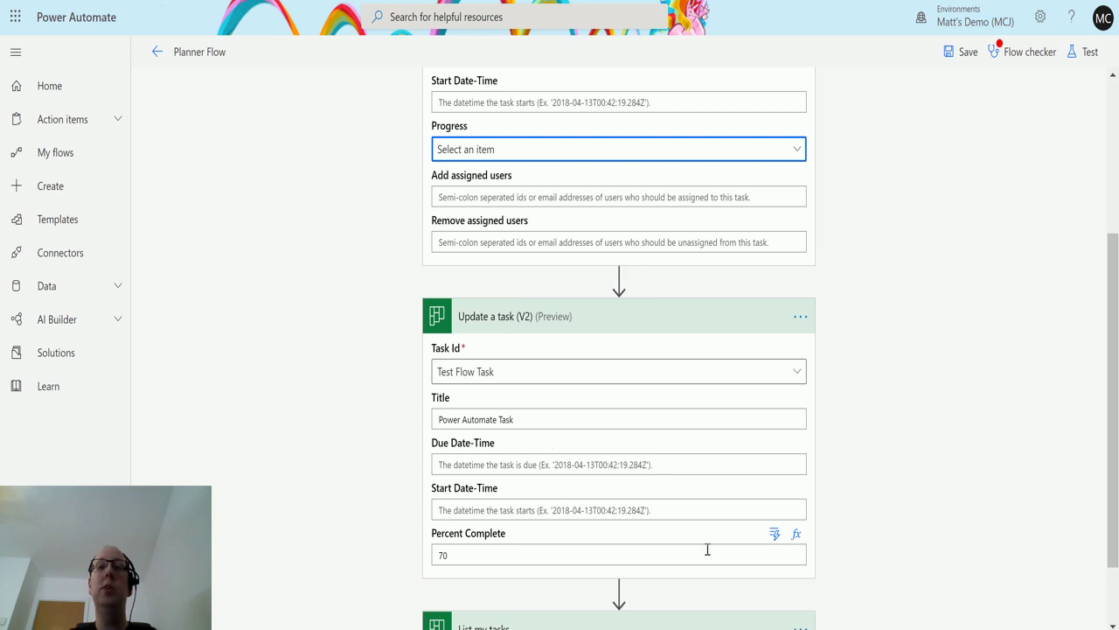
scroll(719, 457, up, 3)
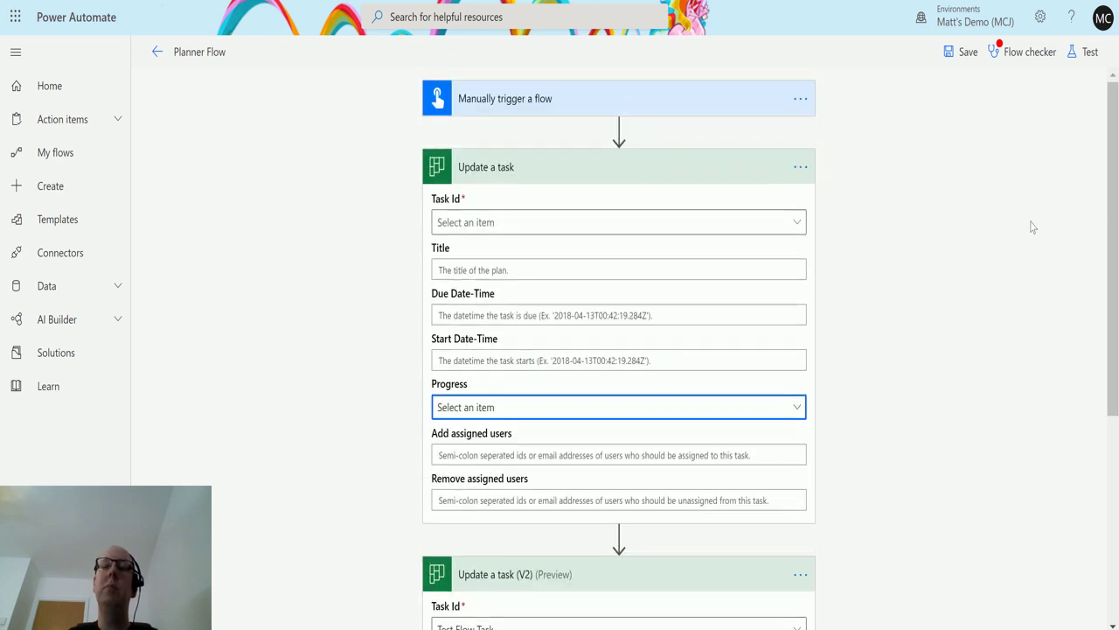
scroll(505, 468, down, 3)
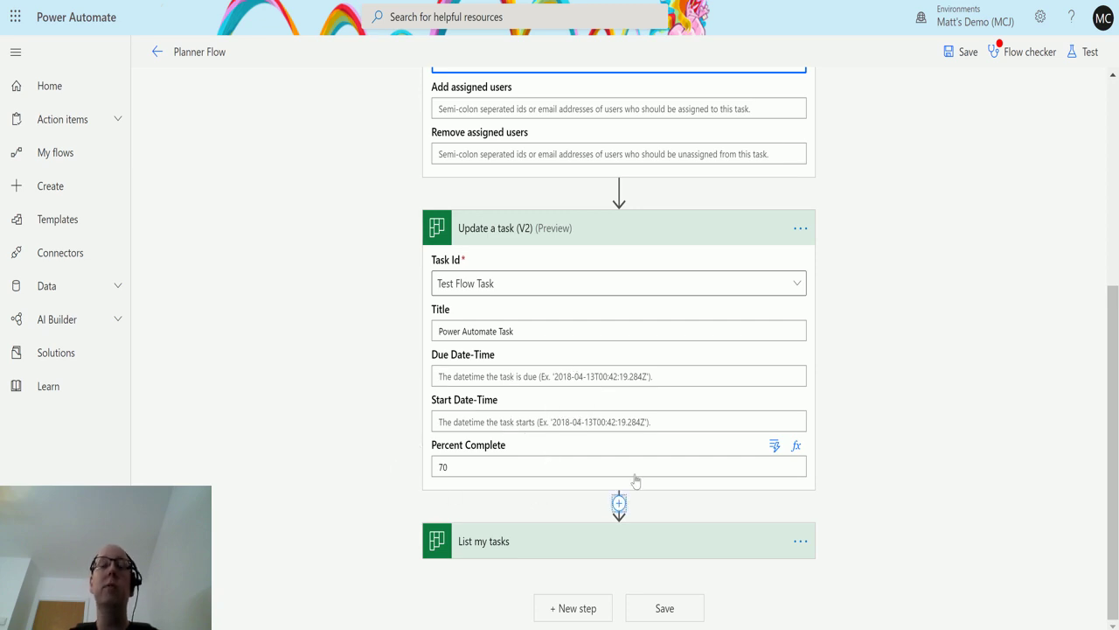
Scroll through the flow to review the legacy Update a task above Update a task (V2) at 70%
scroll(668, 360, up, 4)
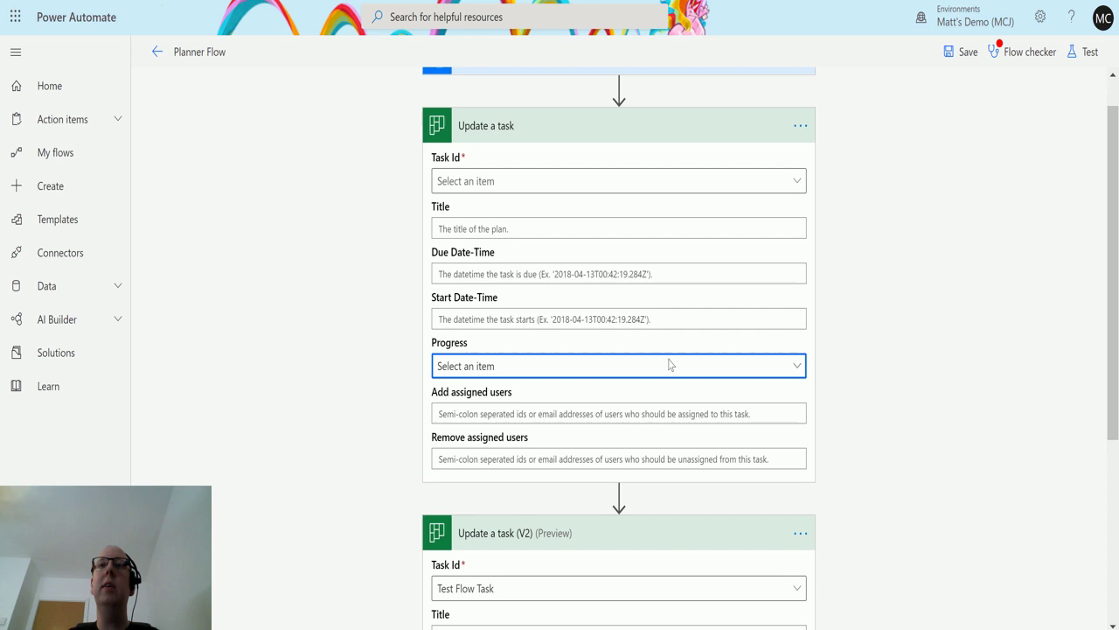
scroll(603, 378, down, 1)
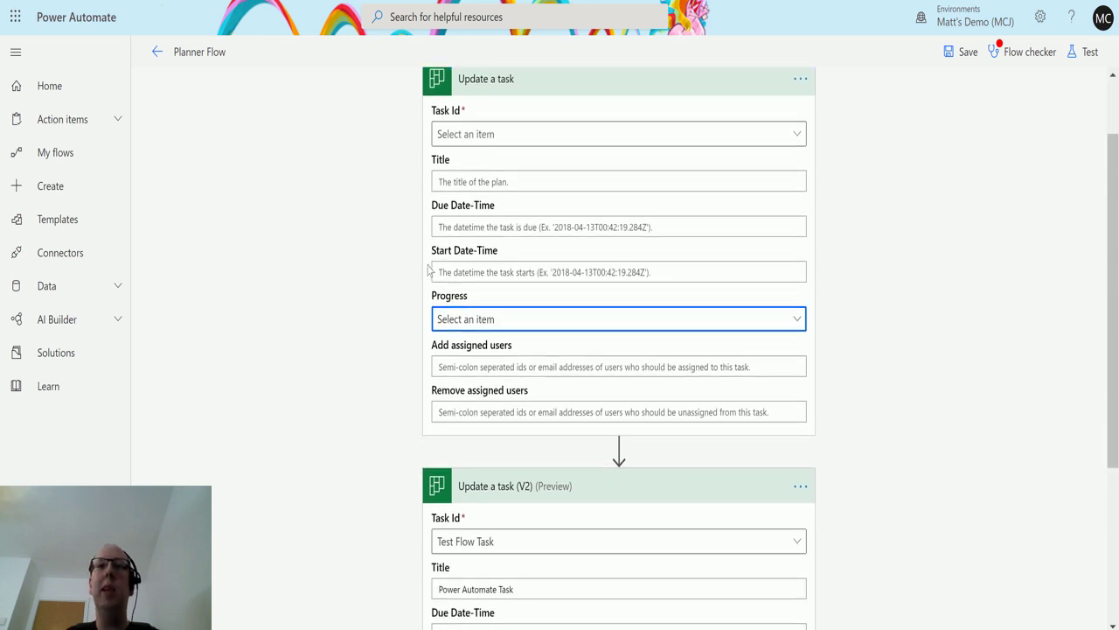
scroll(621, 346, down, 2)
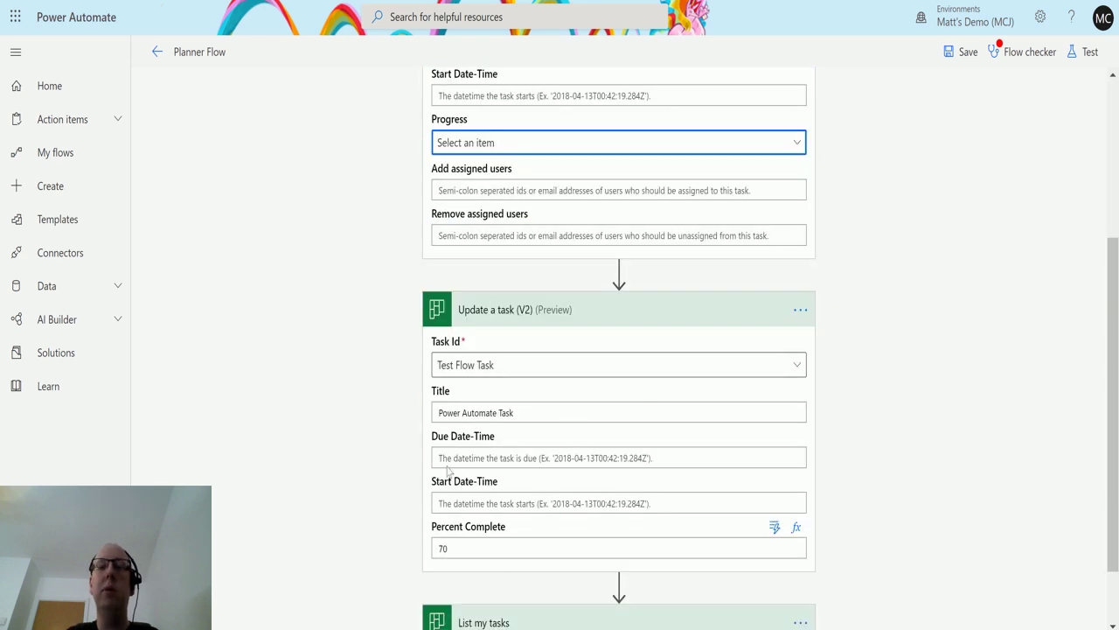
scroll(577, 525, up, 1)
scroll(595, 454, up, 2)
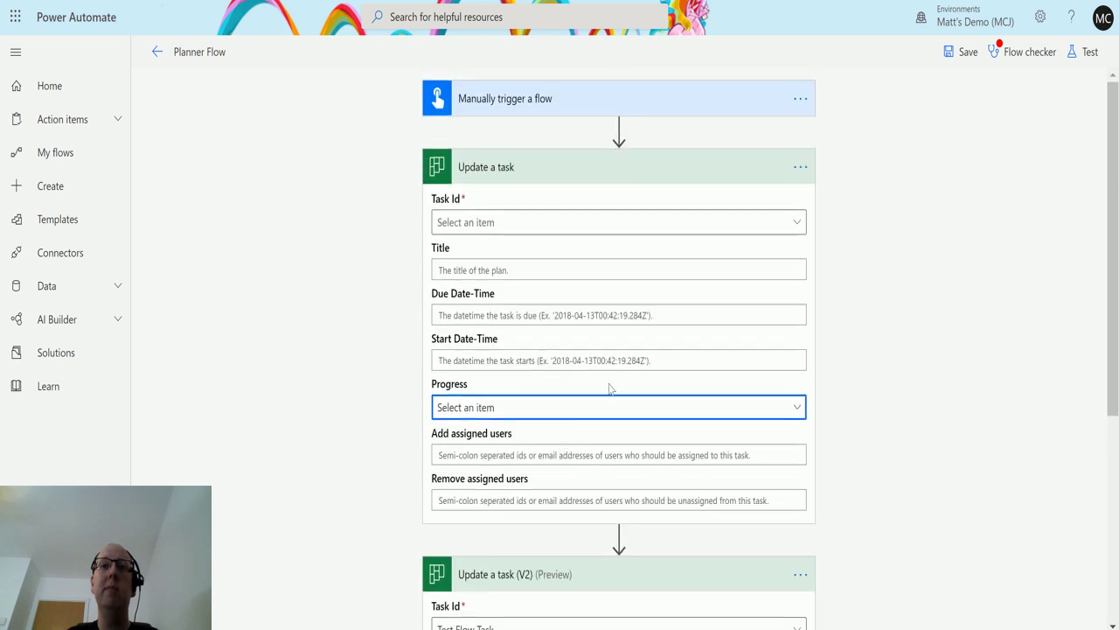
scroll(617, 357, down, 2)
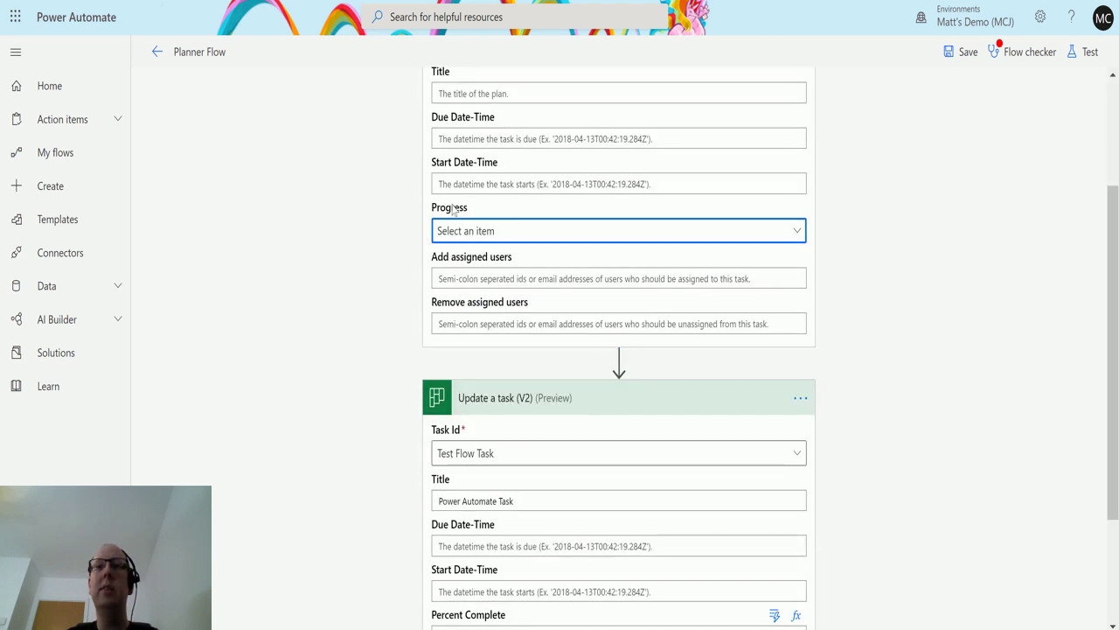
scroll(515, 251, down, 2)
scroll(428, 122, up, 1)
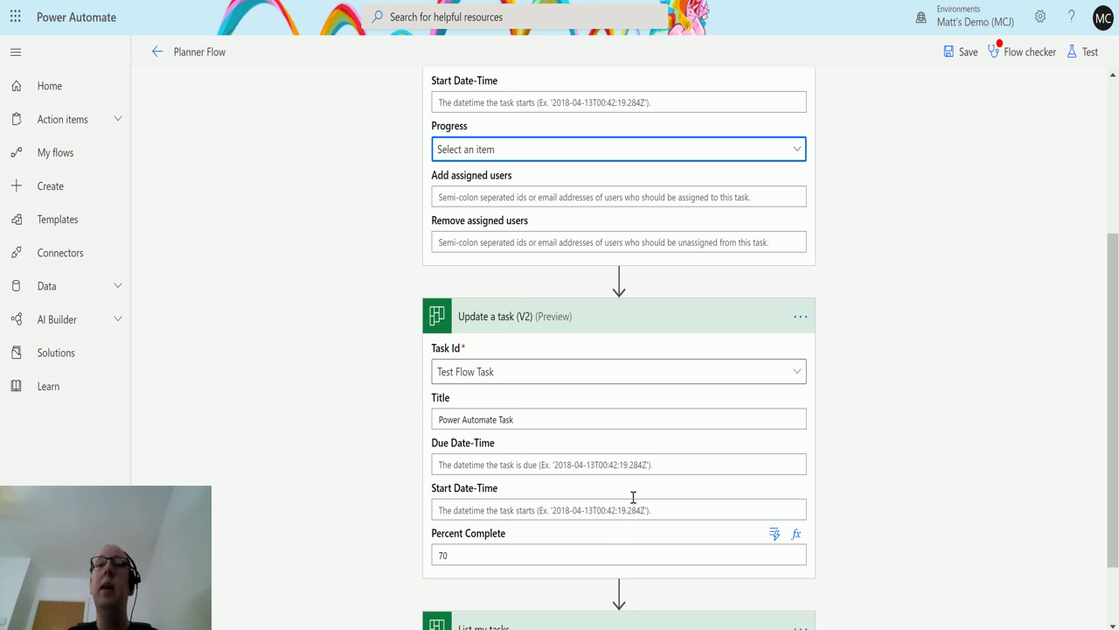
scroll(633, 495, up, 1)
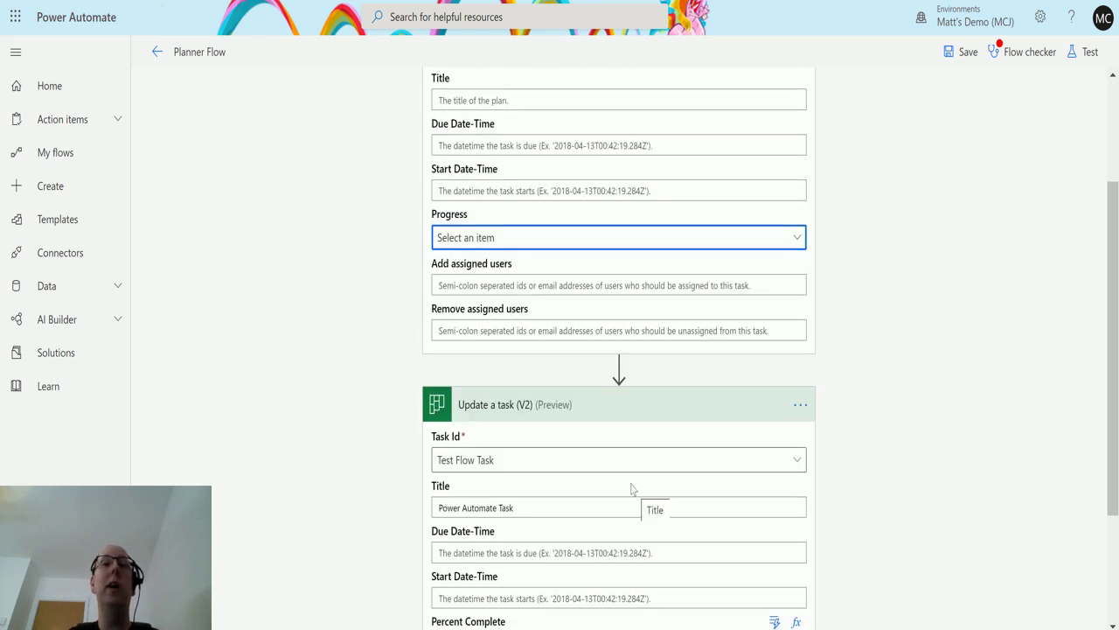
scroll(632, 490, down, 2)
scroll(490, 499, up, 1)
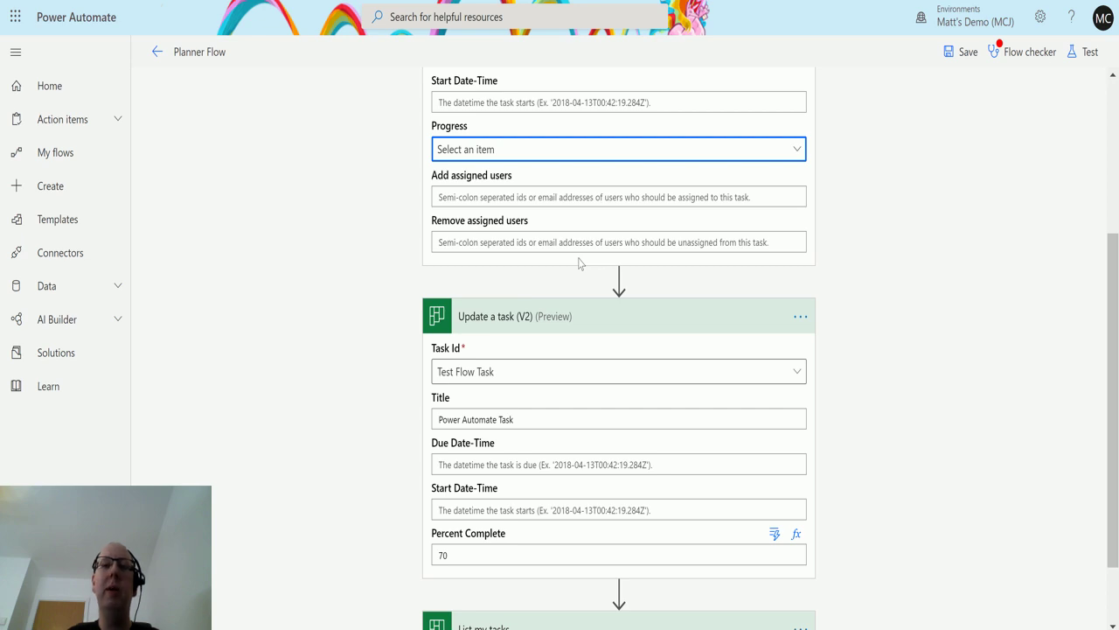
scroll(490, 350, down, 2)
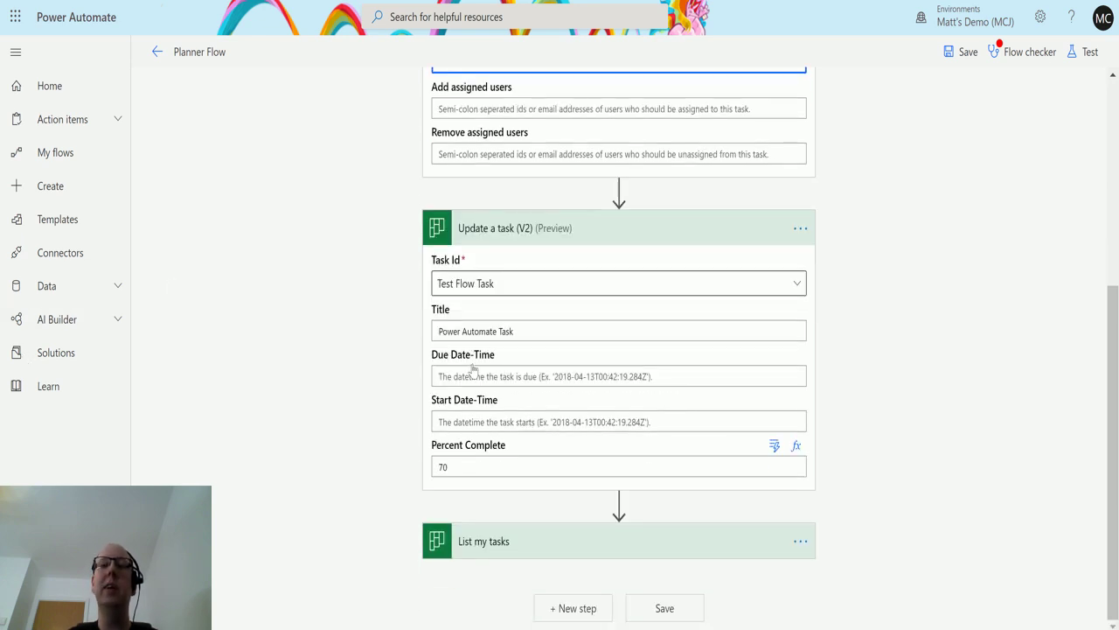
scroll(510, 385, up, 2)
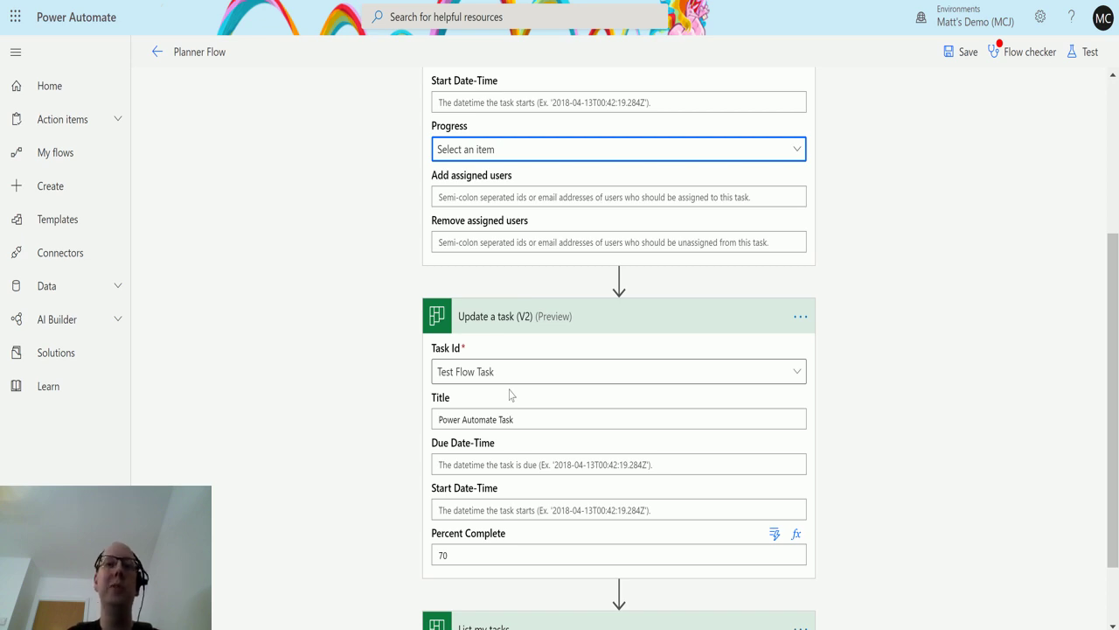
scroll(511, 395, up, 2)
scroll(512, 397, up, 2)
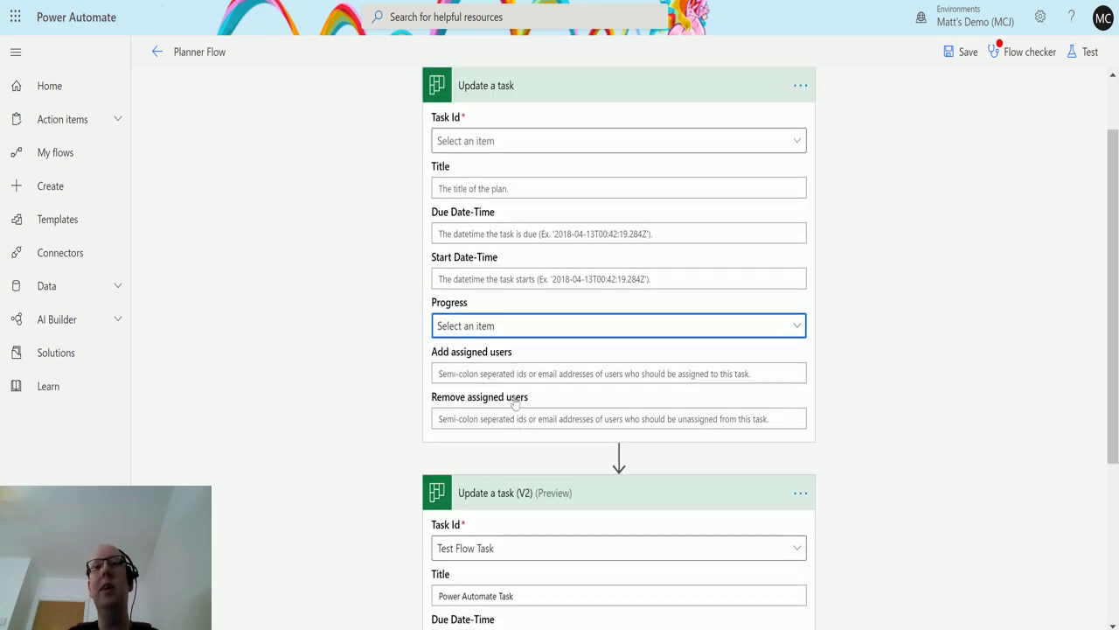
scroll(470, 347, down, 2)
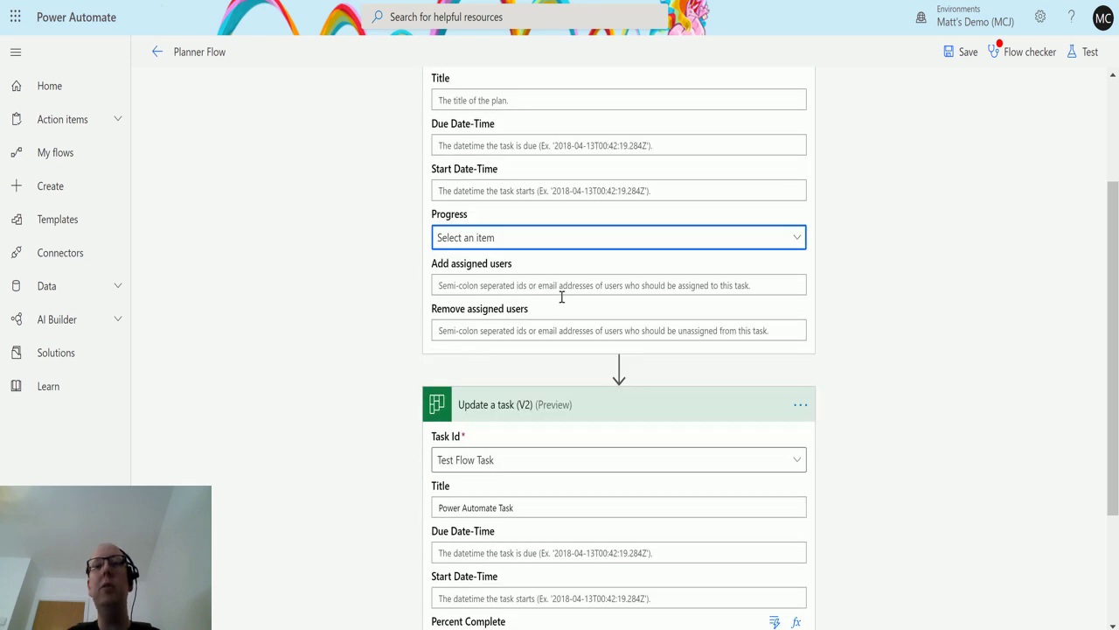
scroll(562, 297, down, 4)
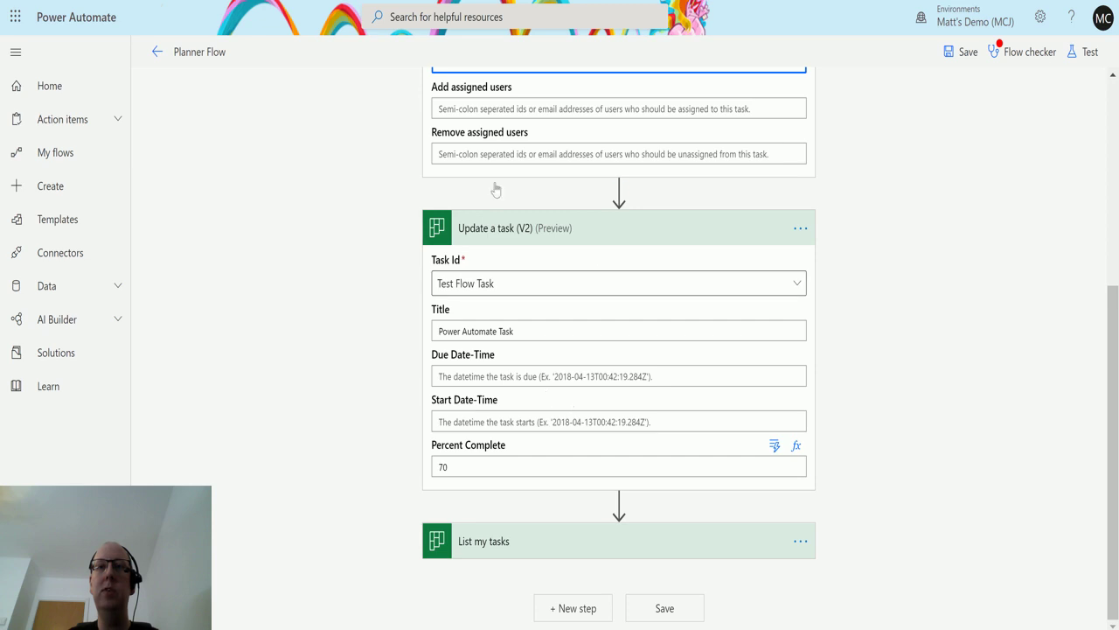
scroll(603, 367, up, 7)
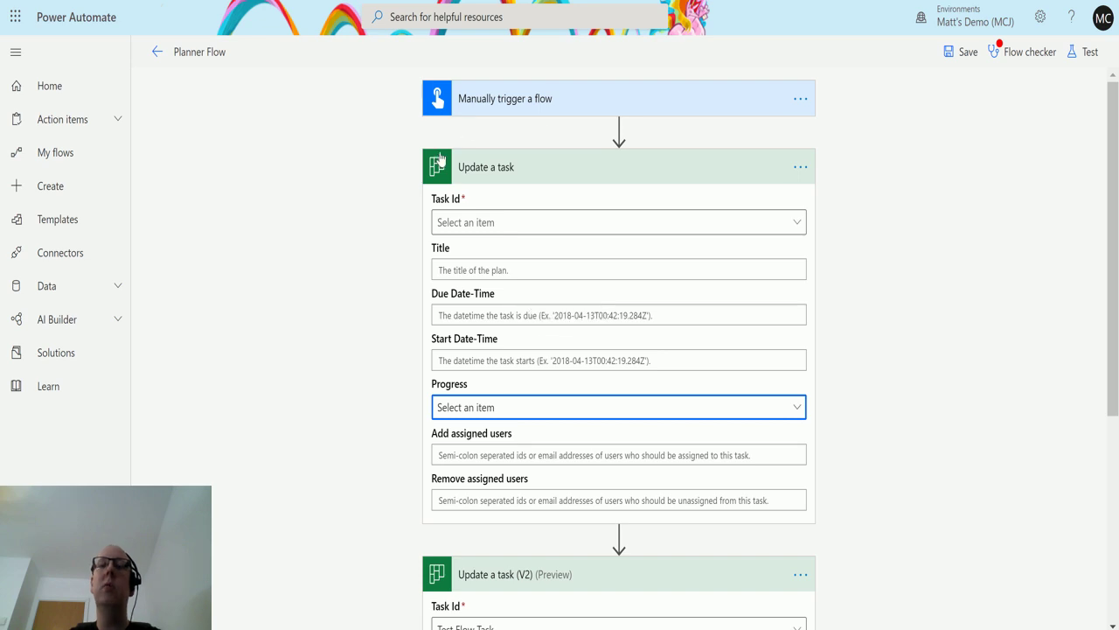
scroll(476, 262, down, 3)
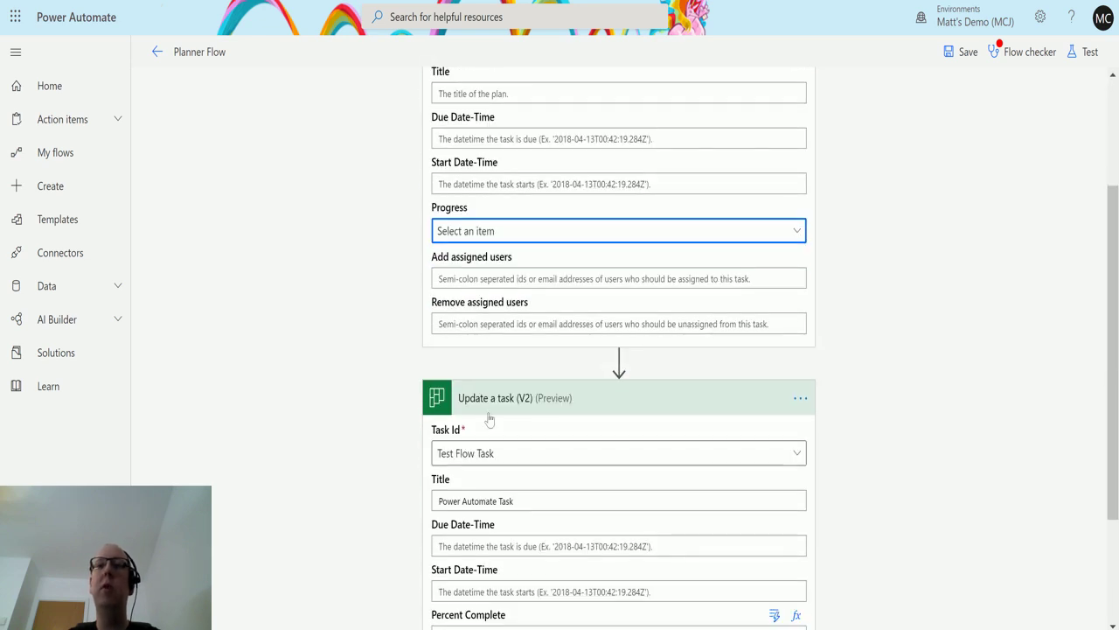
scroll(639, 422, down, 1)
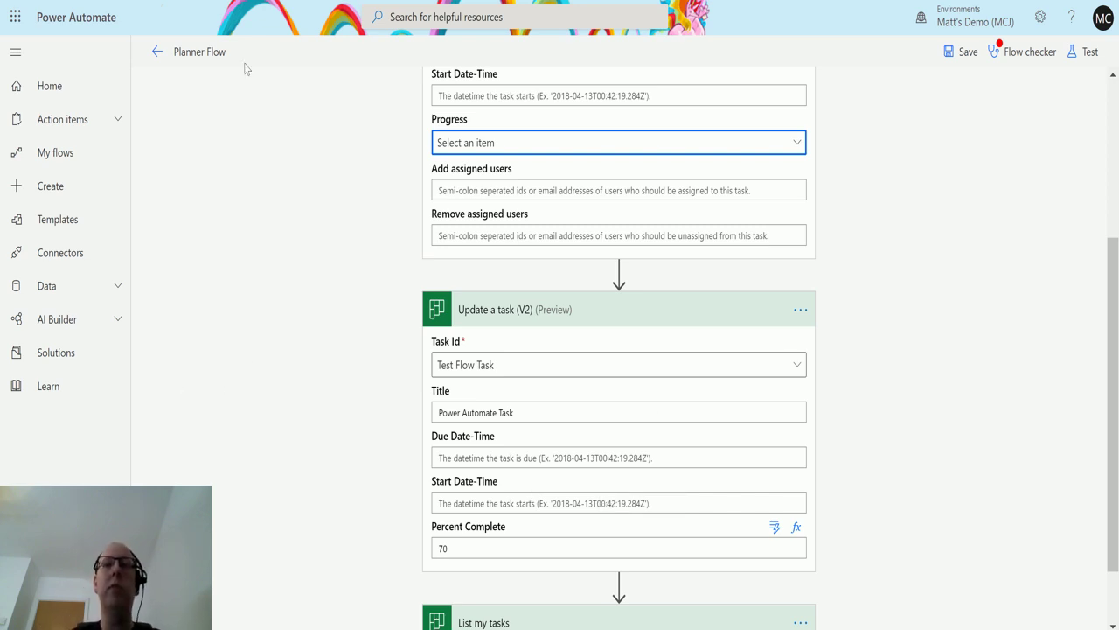
scroll(458, 399, up, 3)
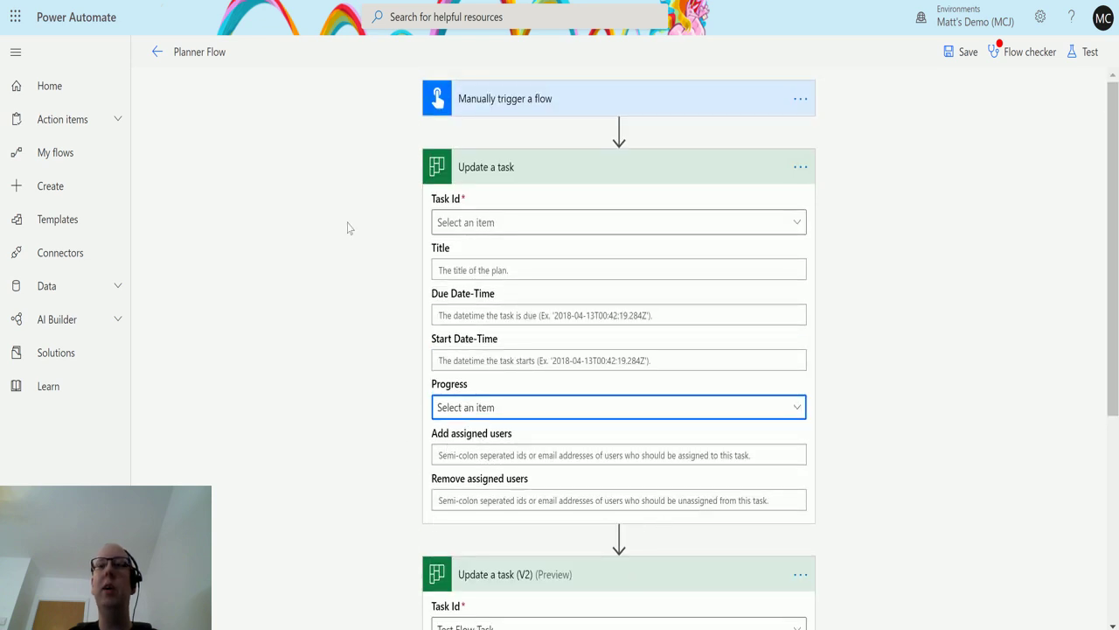
scroll(555, 419, down, 1)
scroll(556, 391, up, 1)
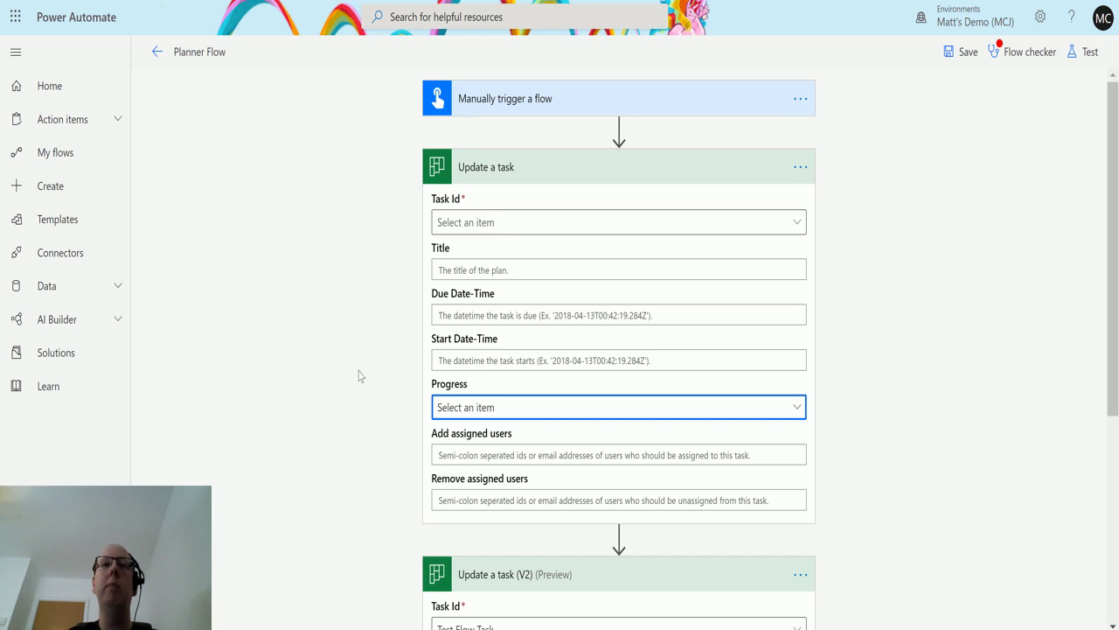
scroll(358, 367, down, 4)
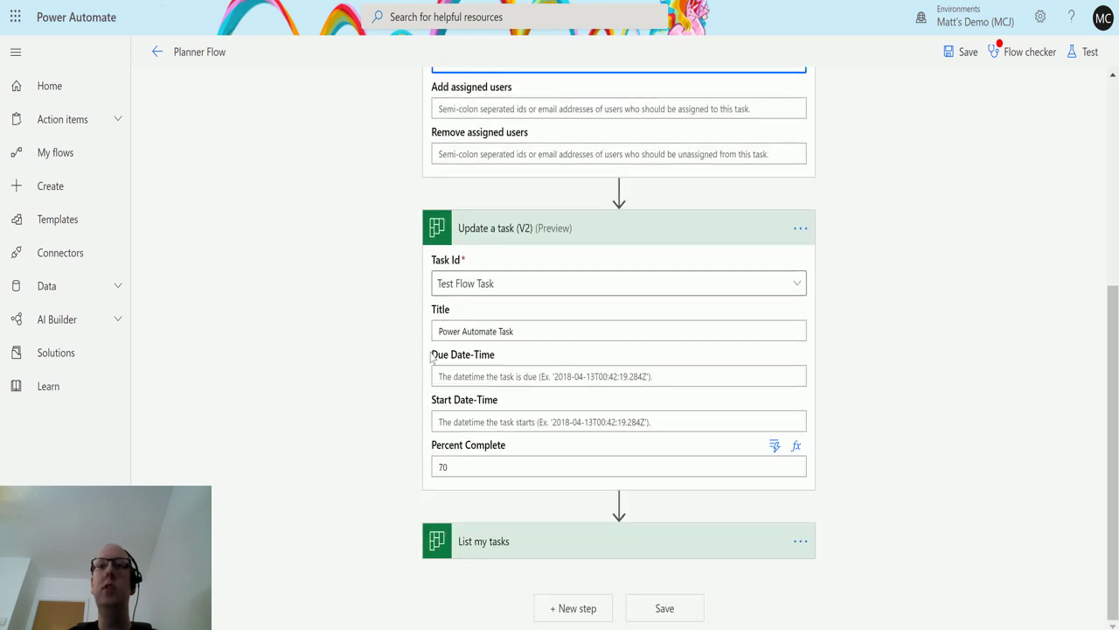
scroll(475, 375, up, 1)
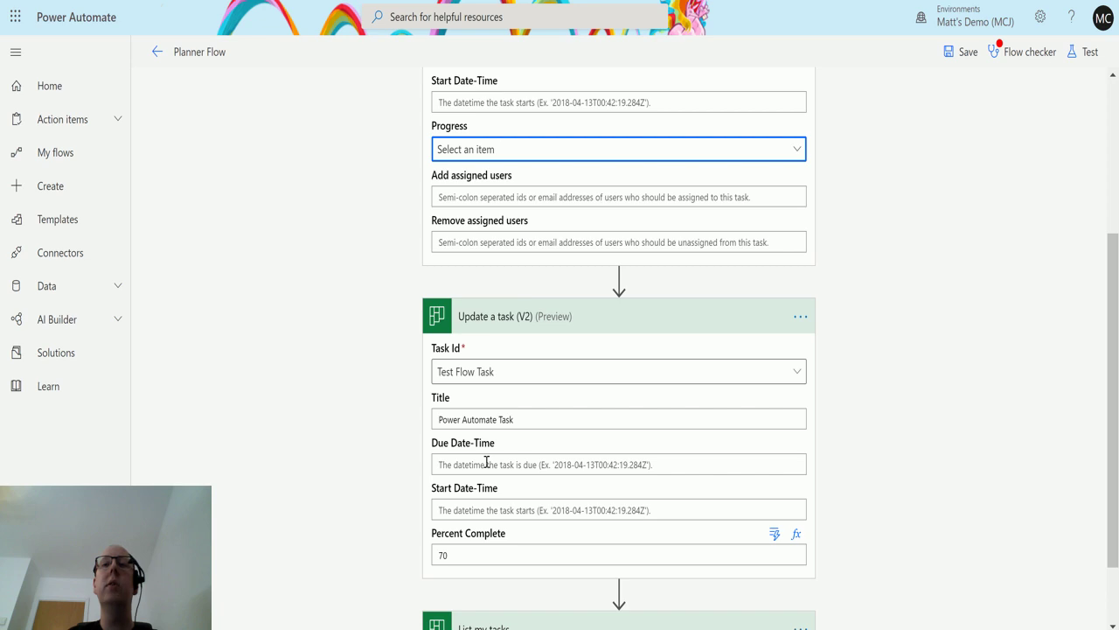
scroll(406, 418, up, 3)
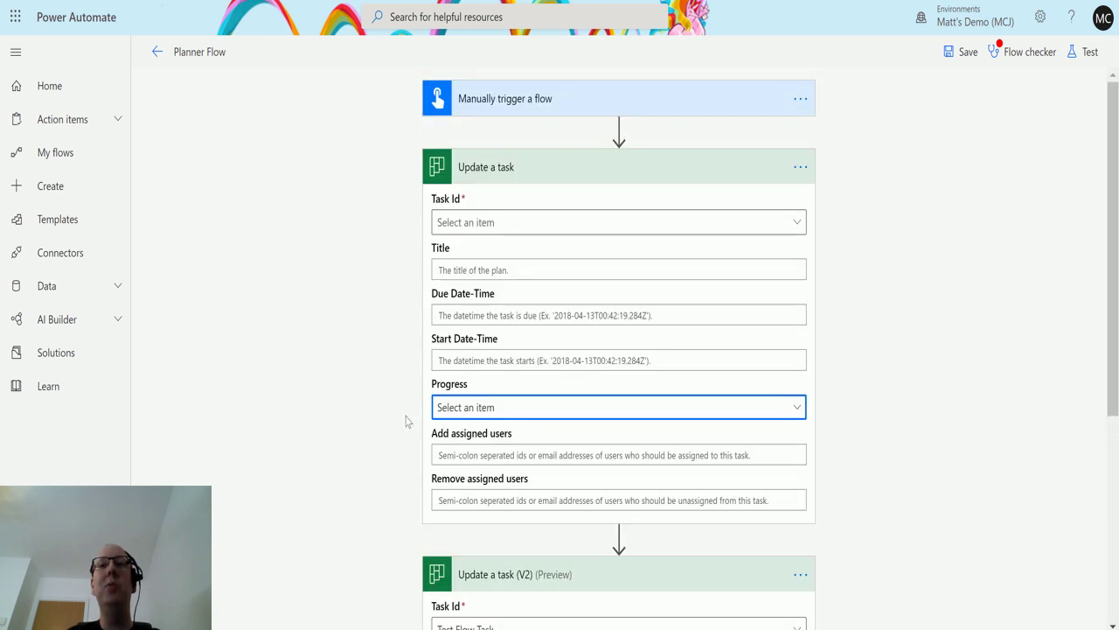